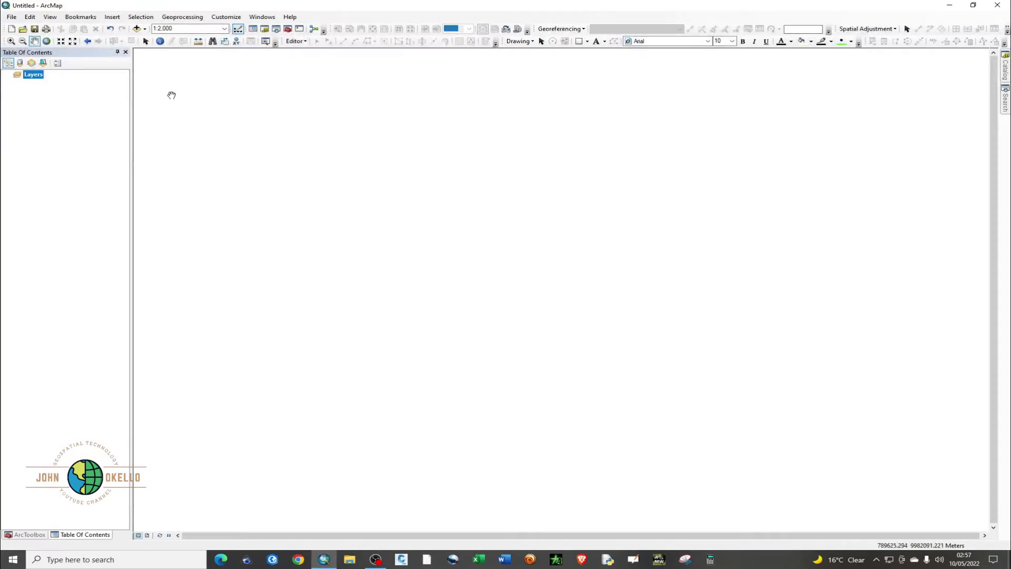
# Add the Beacons_UTM.shp shapefile from the Data folder to the map.
pyautogui.click(136, 29)
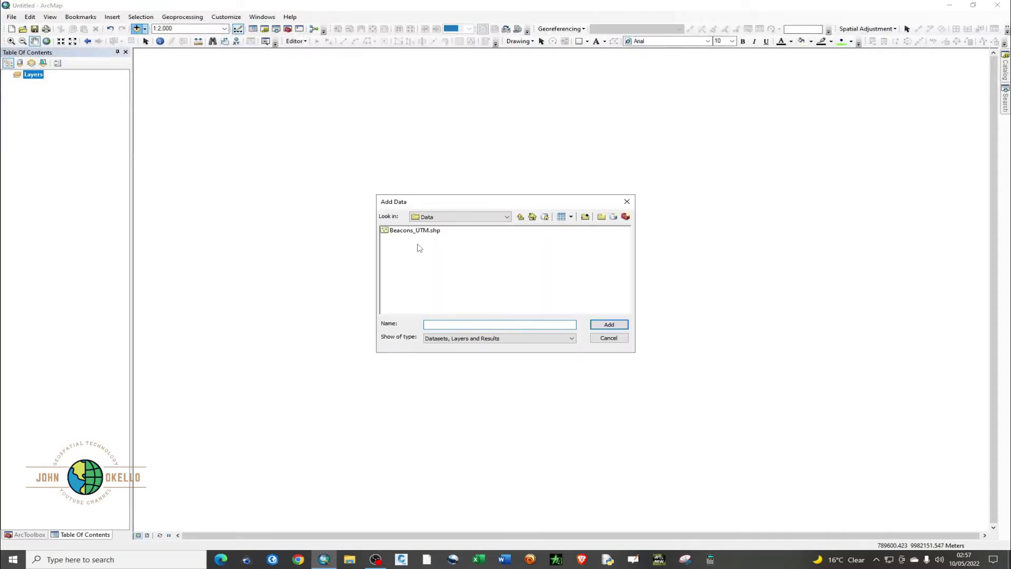
pyautogui.click(421, 233)
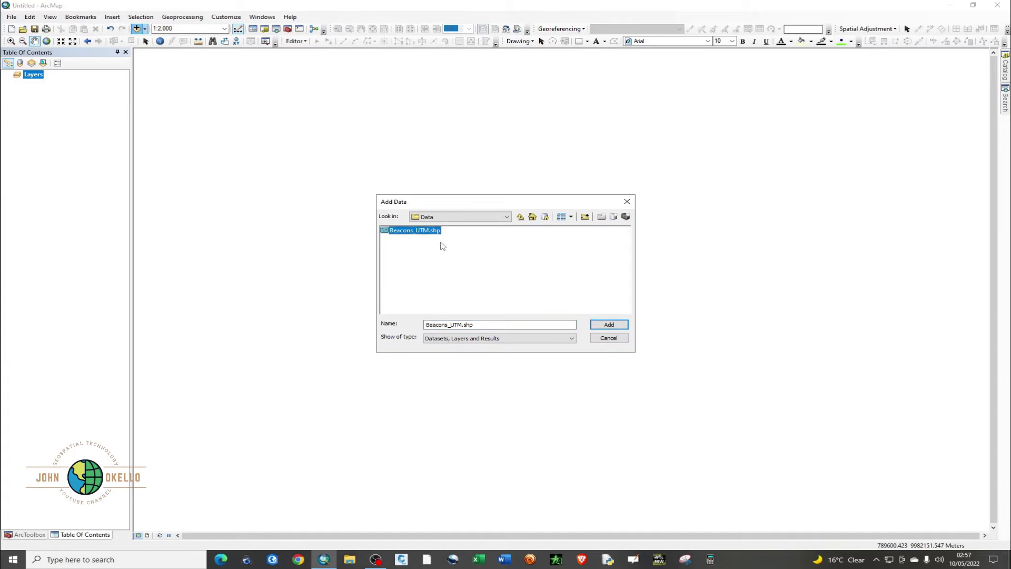
pyautogui.click(610, 325)
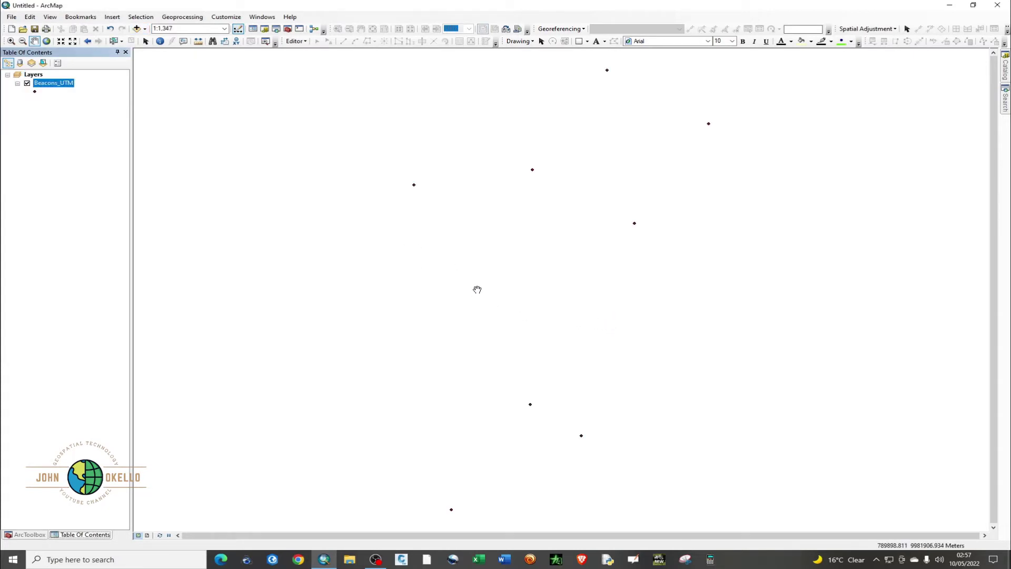
pyautogui.scroll(-1, 477, 290)
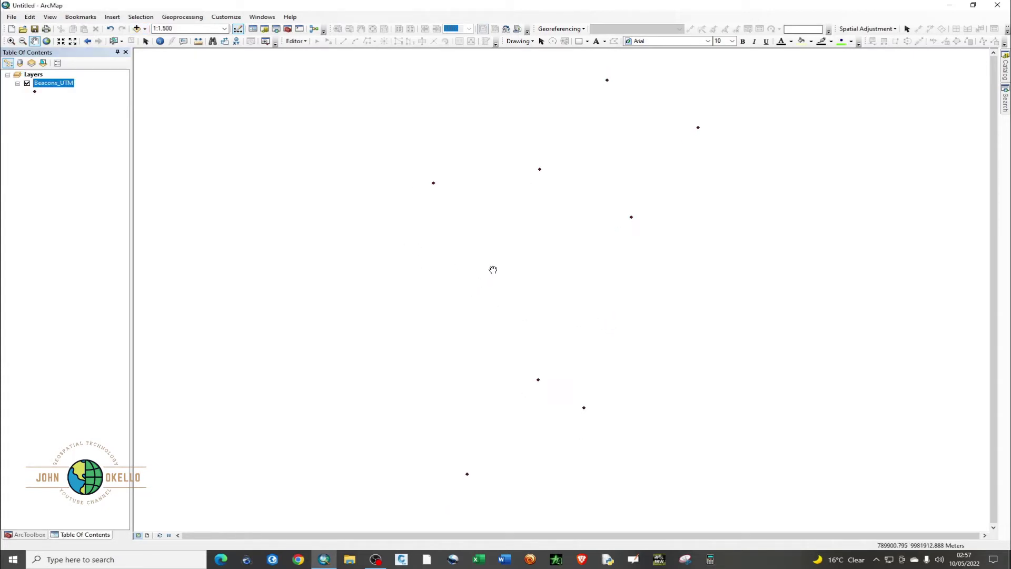
# Symbolize the Beacons_UTM points as magenta Circle 3 markers at size 4.
pyautogui.click(35, 91)
pyautogui.click(432, 499)
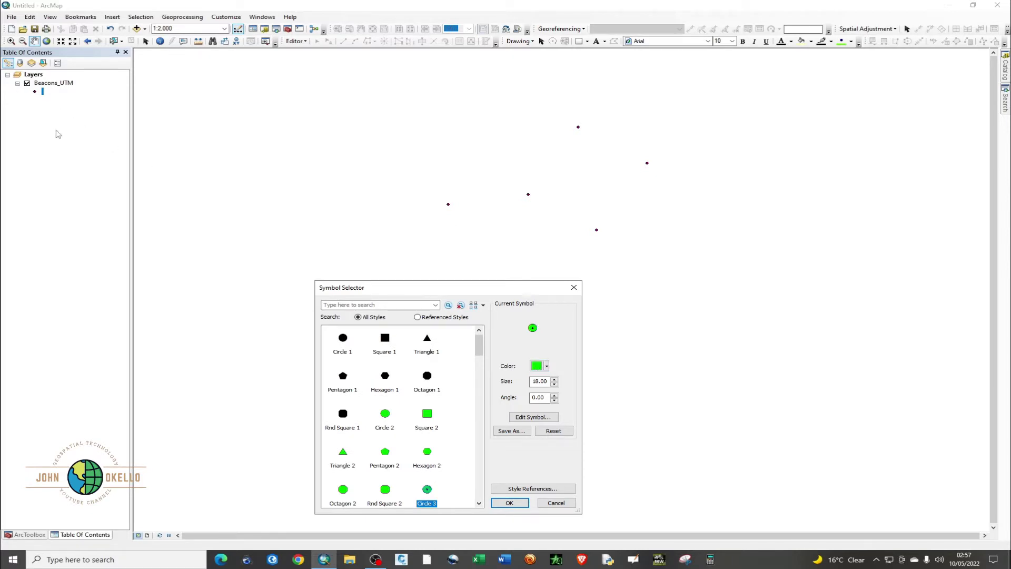
pyautogui.click(539, 367)
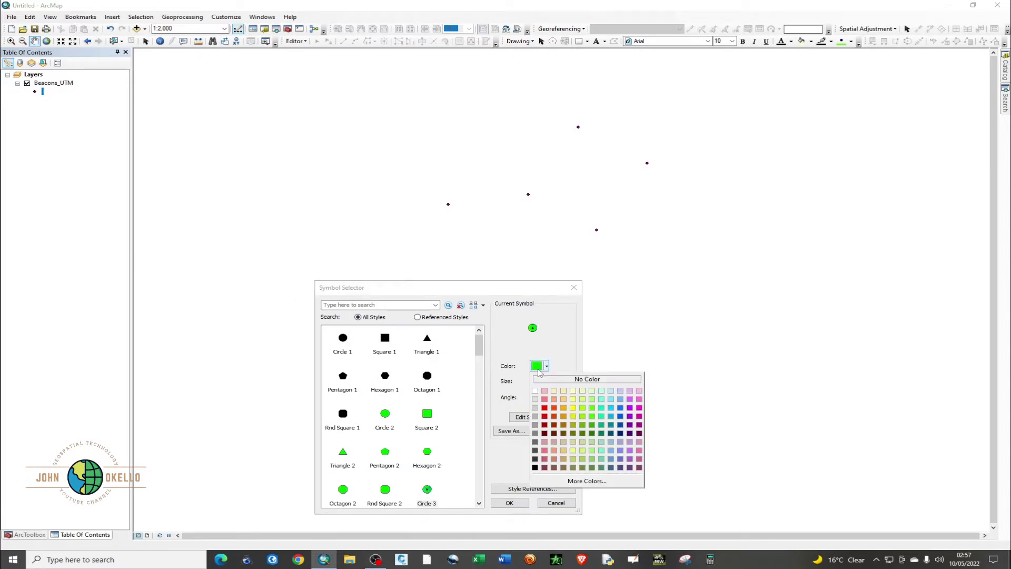
pyautogui.click(639, 408)
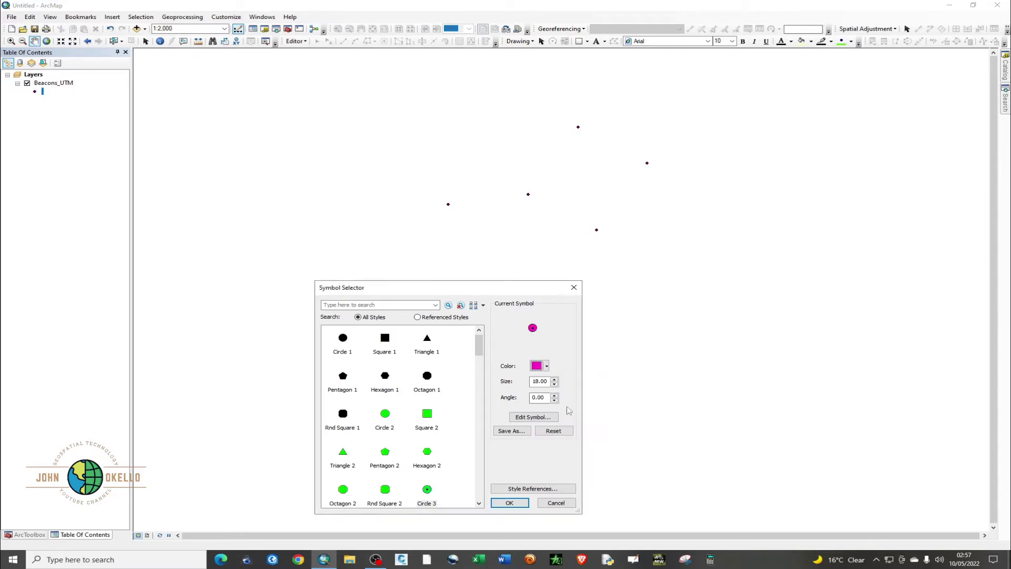
pyautogui.doubleClick(546, 381)
pyautogui.write('4')
pyautogui.click(516, 502)
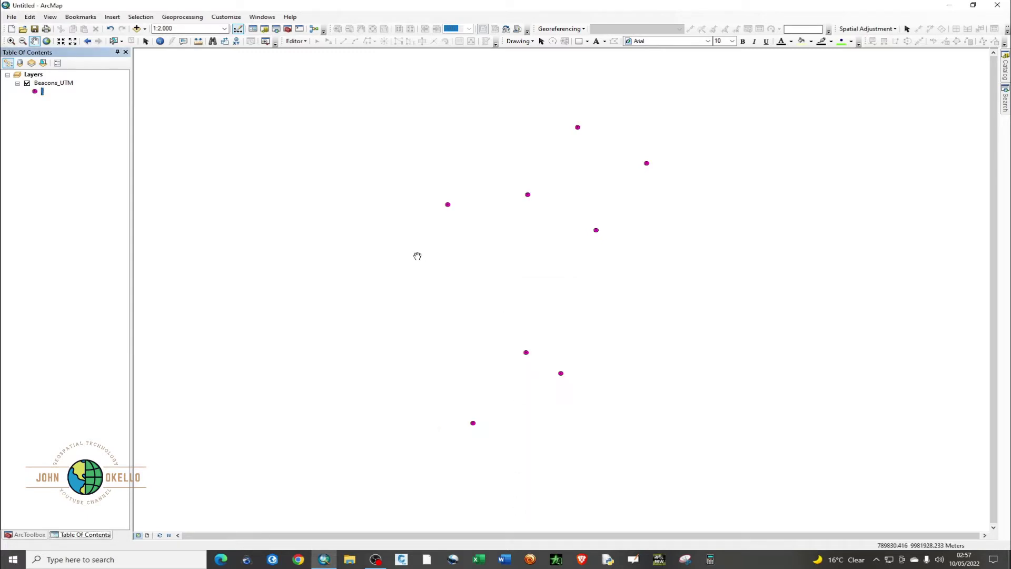
pyautogui.click(57, 84)
# In Beacons_UTM layer properties, label by Station using Times New Roman font.
pyautogui.rightClick(57, 85)
pyautogui.click(87, 280)
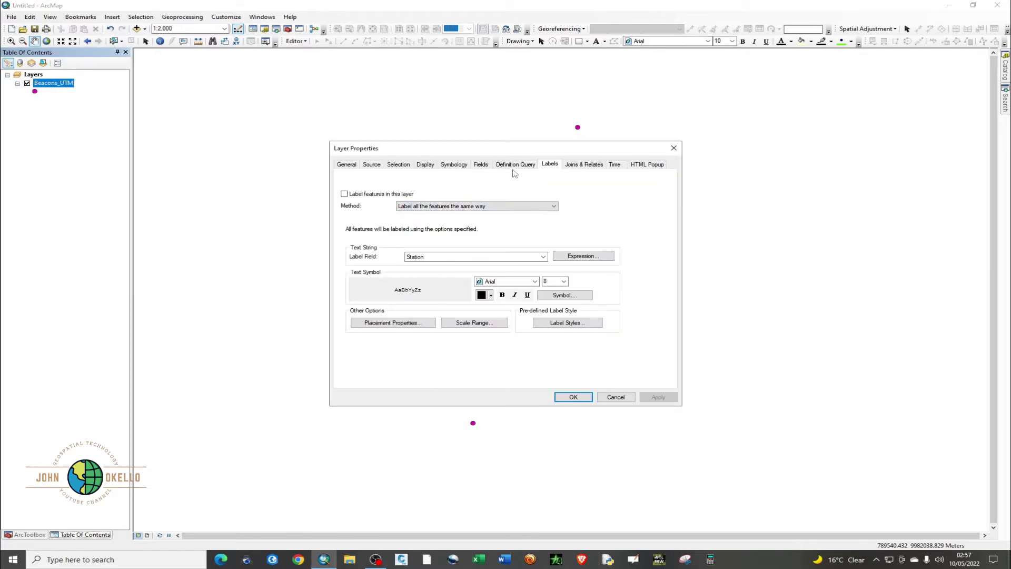
pyautogui.click(465, 257)
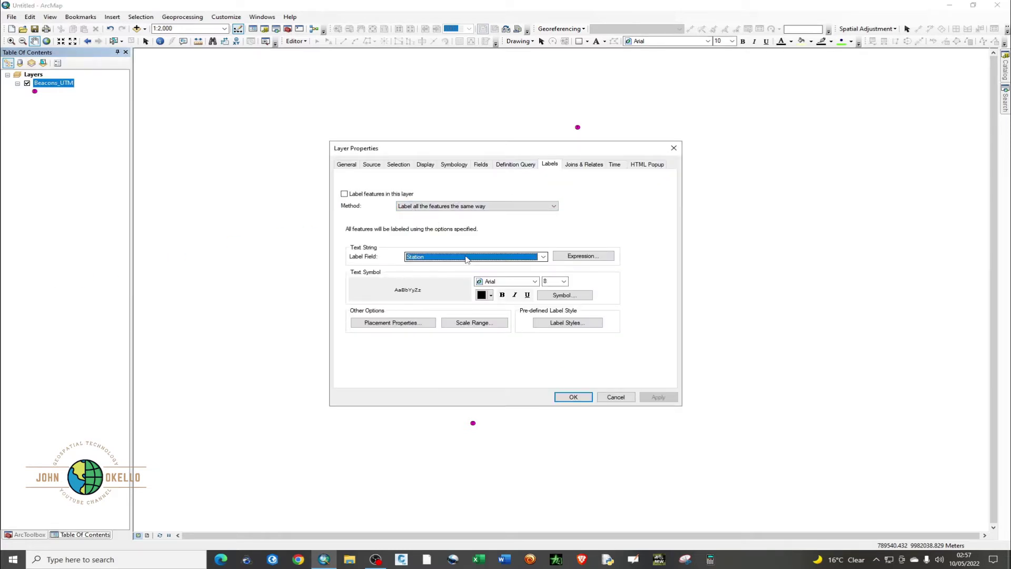
pyautogui.click(530, 283)
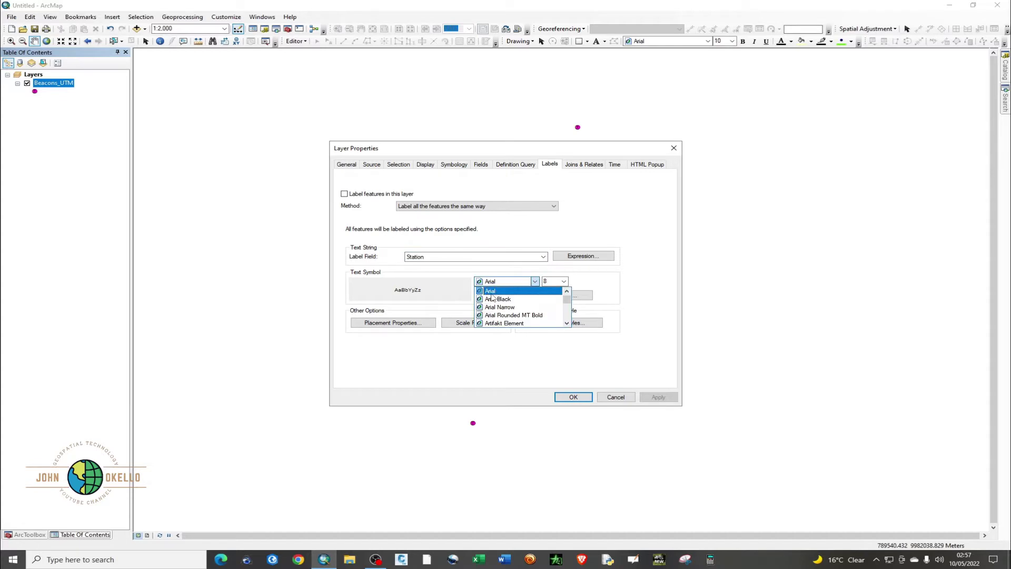
pyautogui.scroll(-15, 492, 298)
pyautogui.scroll(-3, 491, 299)
pyautogui.scroll(1, 491, 299)
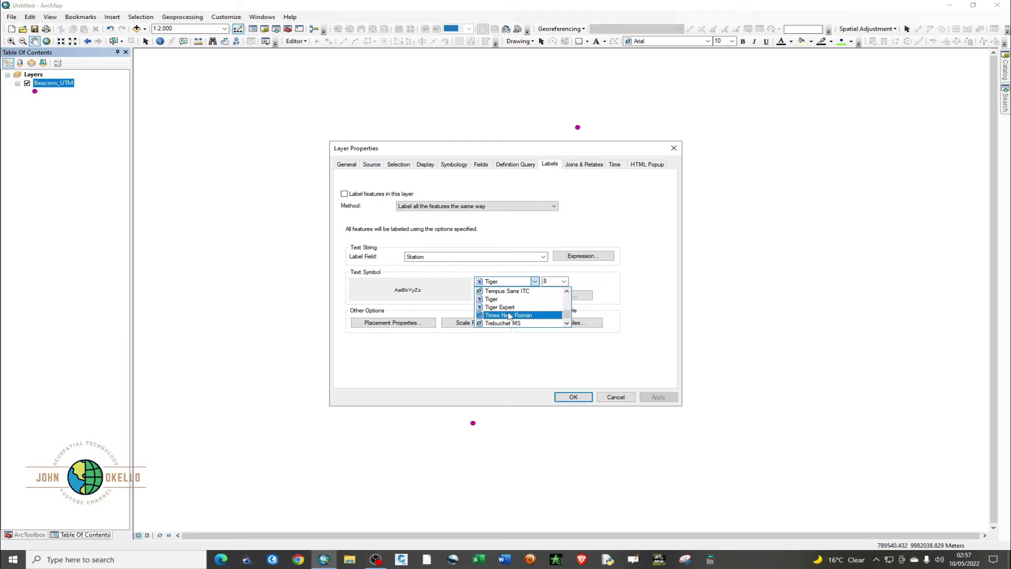
pyautogui.click(500, 315)
# Make the Station labels size 10, magenta and bold, and apply the settings.
pyautogui.click(565, 283)
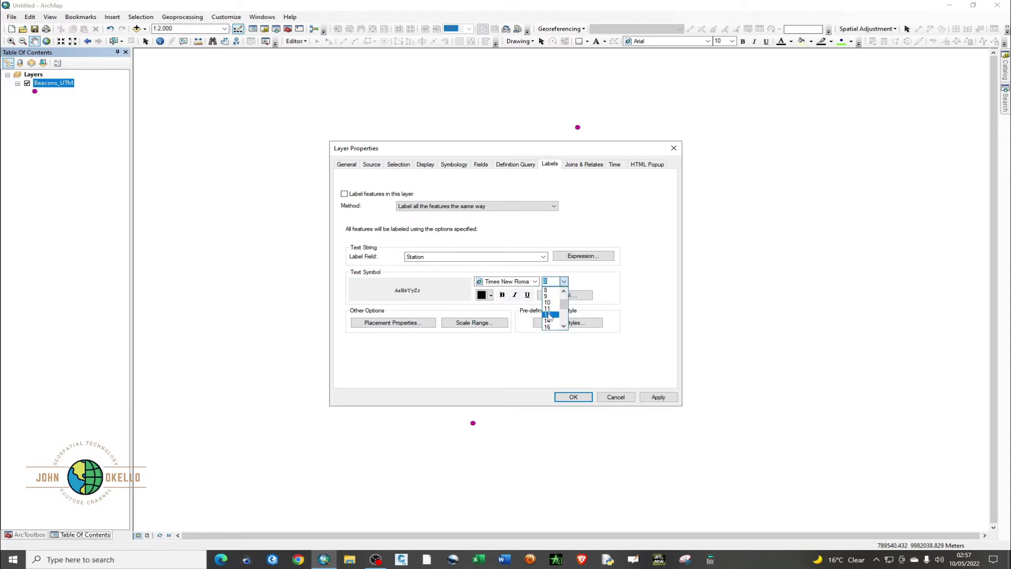
pyautogui.click(549, 302)
pyautogui.click(483, 297)
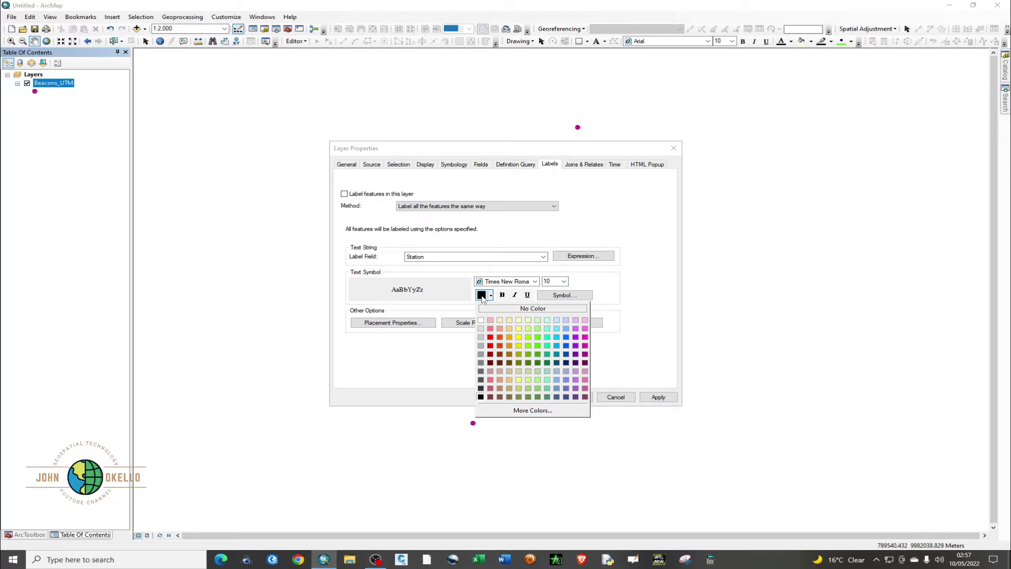
pyautogui.click(588, 348)
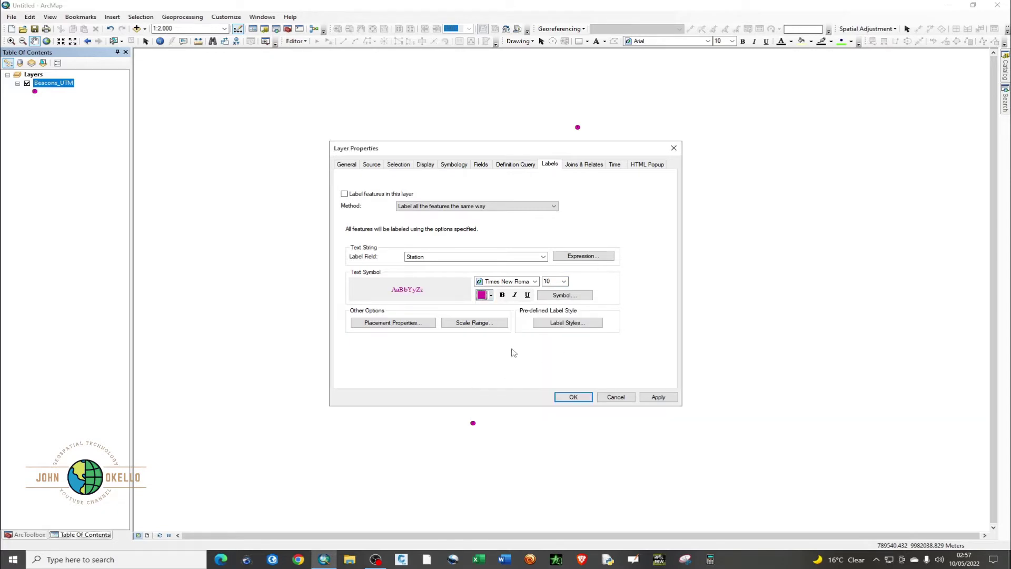
pyautogui.click(502, 295)
pyautogui.click(658, 398)
pyautogui.click(573, 397)
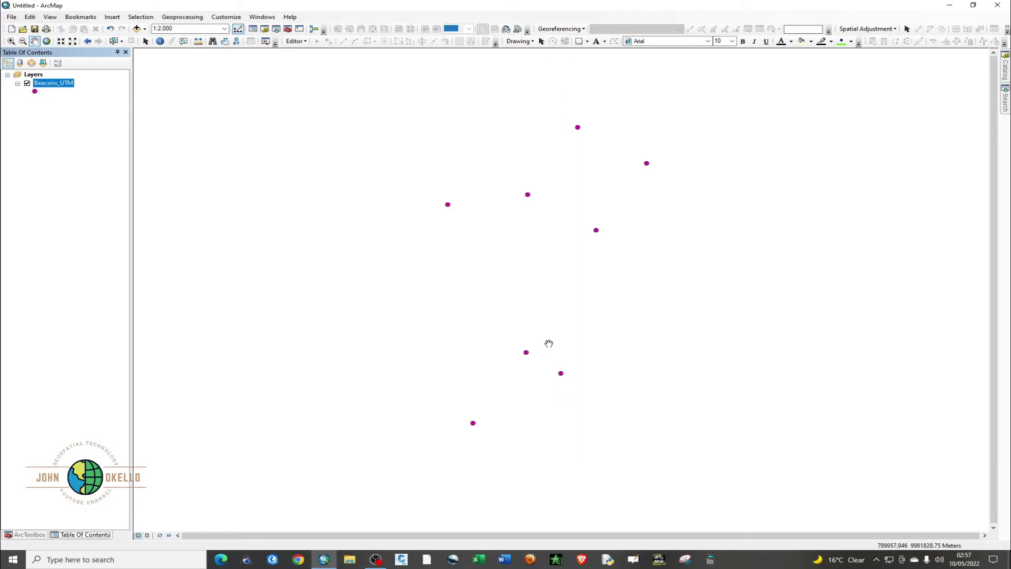
# Turn on Label Features for the Beacons_UTM layer.
pyautogui.rightClick(55, 85)
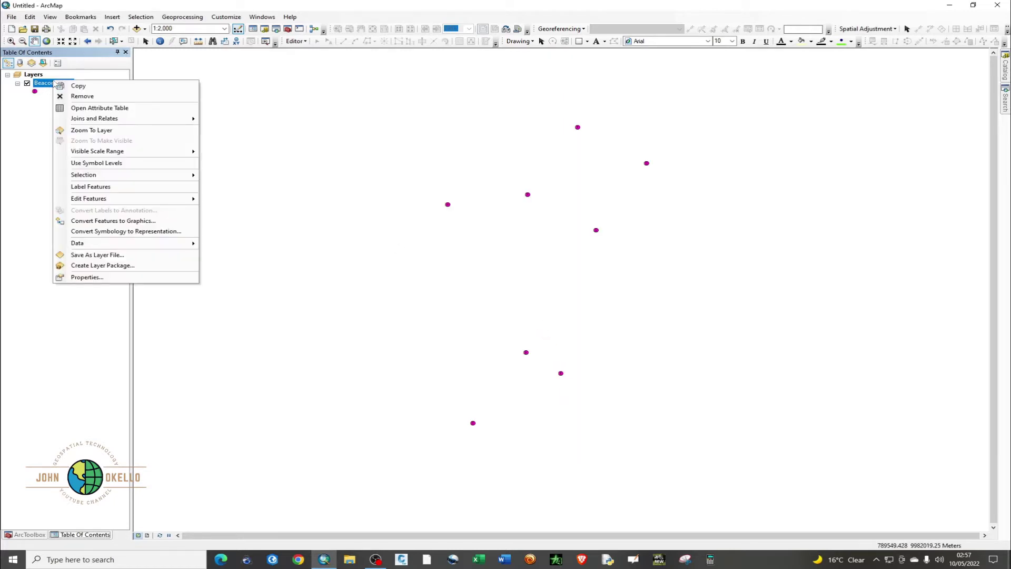
pyautogui.click(30, 105)
pyautogui.click(62, 86)
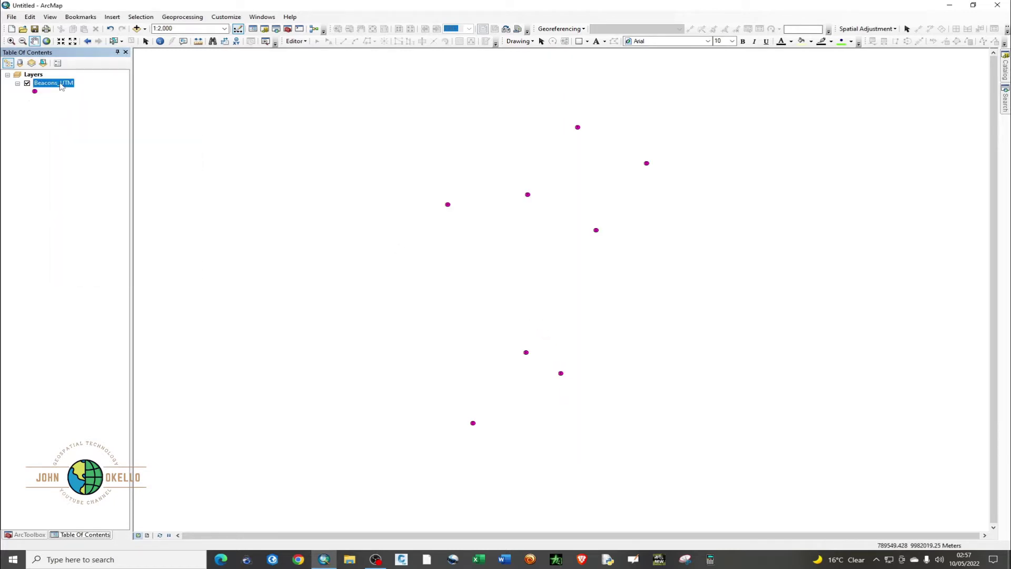
pyautogui.rightClick(61, 86)
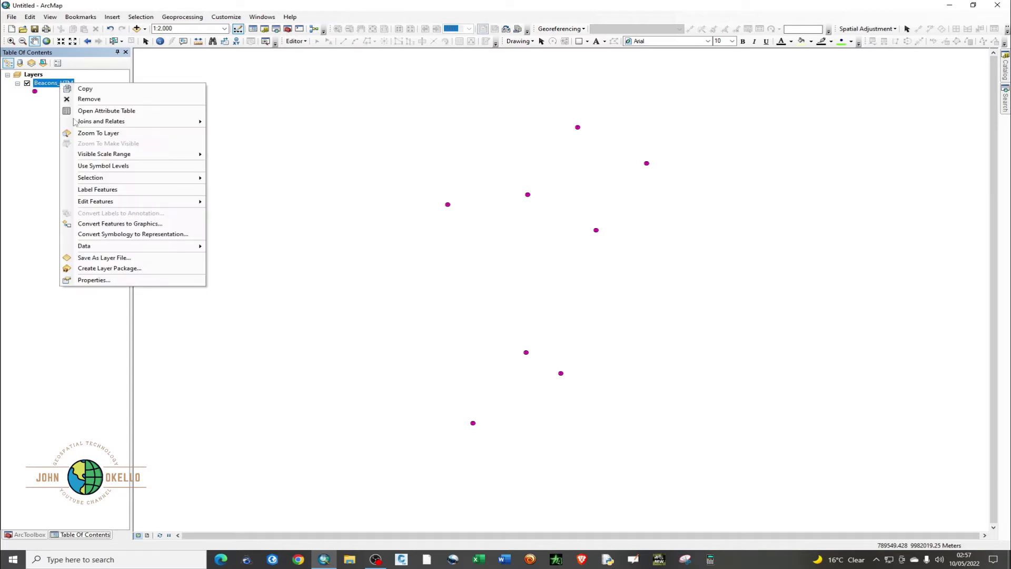
pyautogui.click(110, 195)
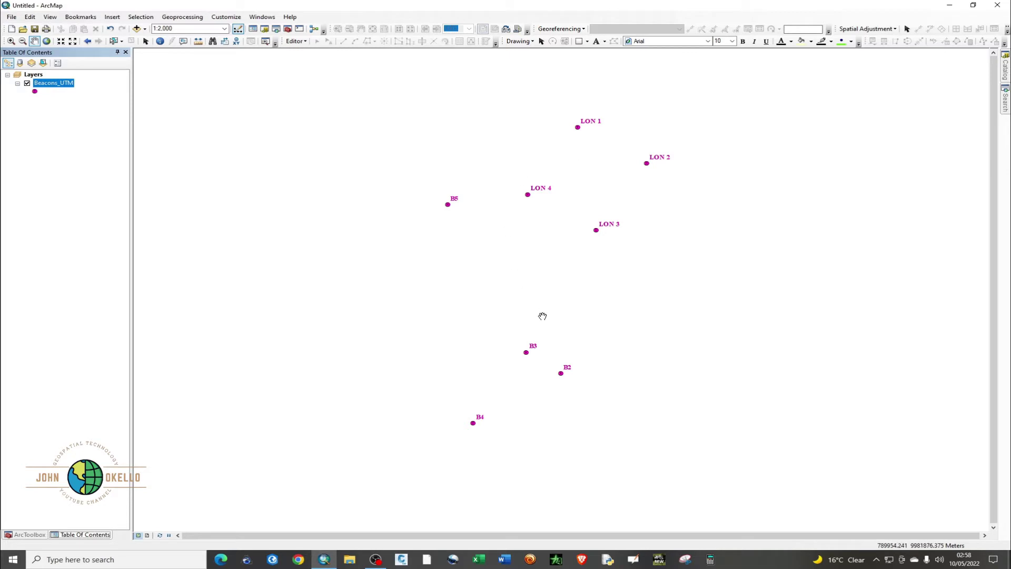
pyautogui.rightClick(54, 88)
pyautogui.click(79, 115)
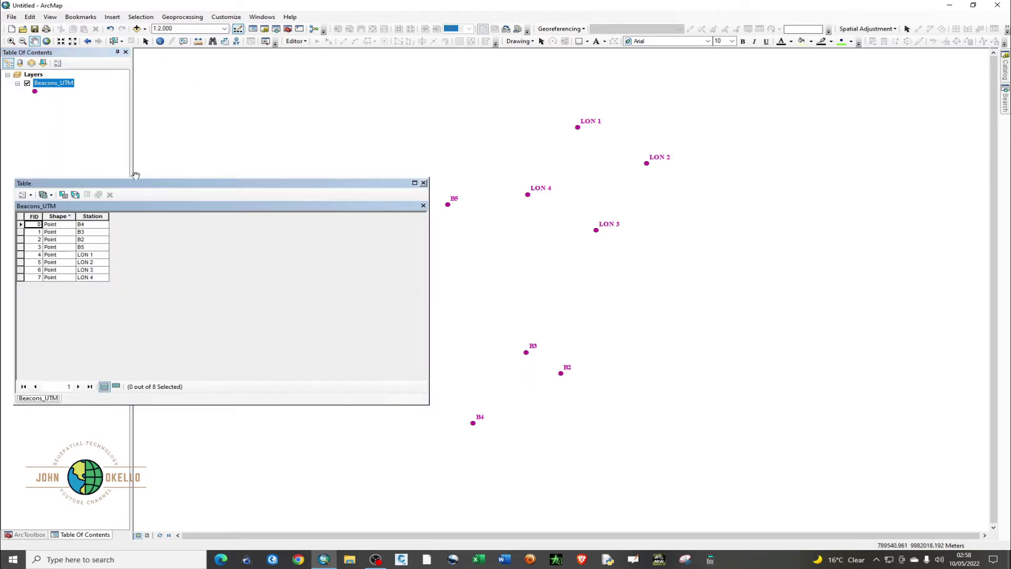
pyautogui.moveTo(142, 186); pyautogui.dragTo(558, 189)
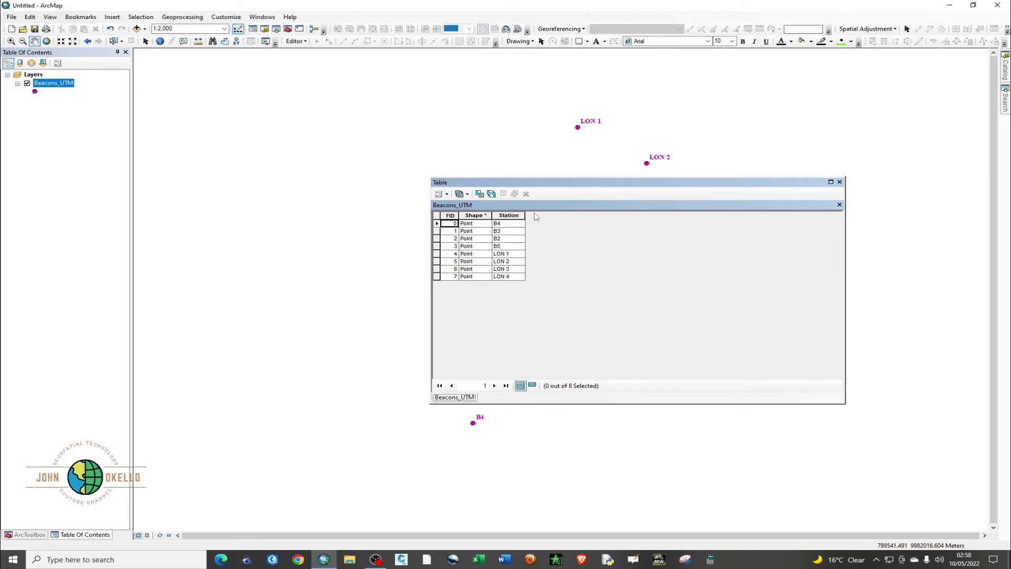
pyautogui.click(840, 182)
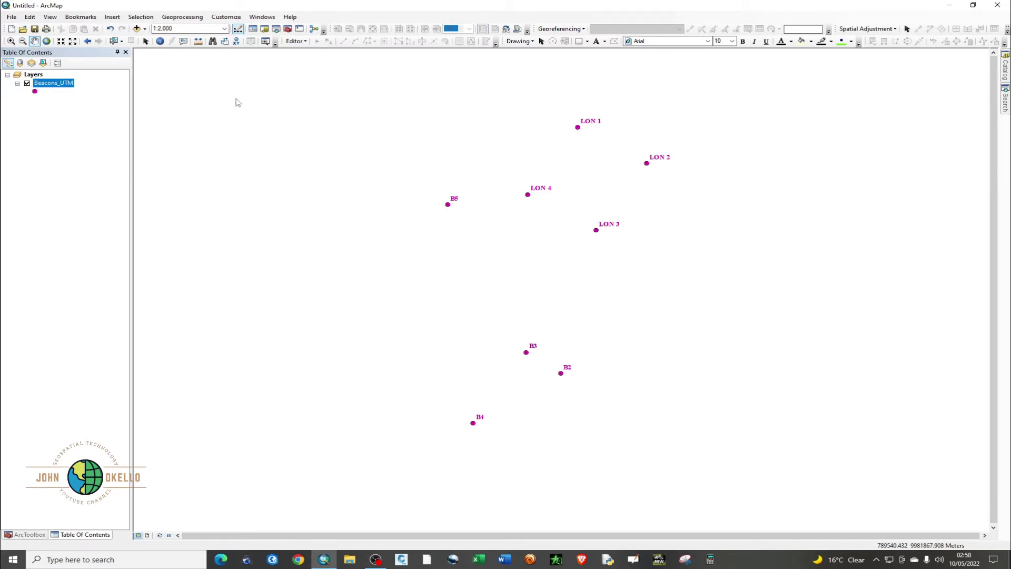
# Open Add XY Coordinates from ArcToolbox's Data Management Tools > Features toolset.
pyautogui.click(288, 29)
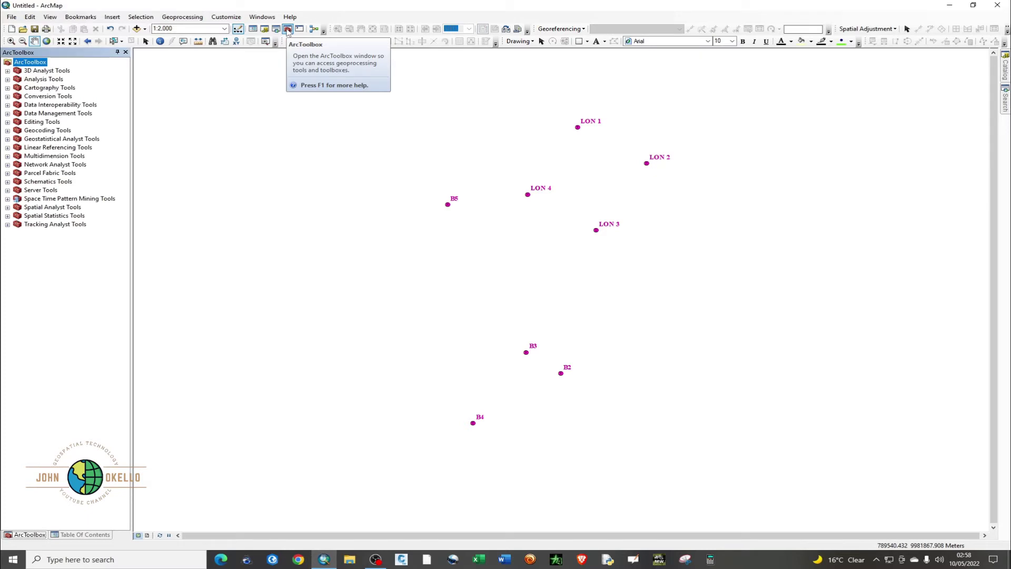
pyautogui.click(7, 113)
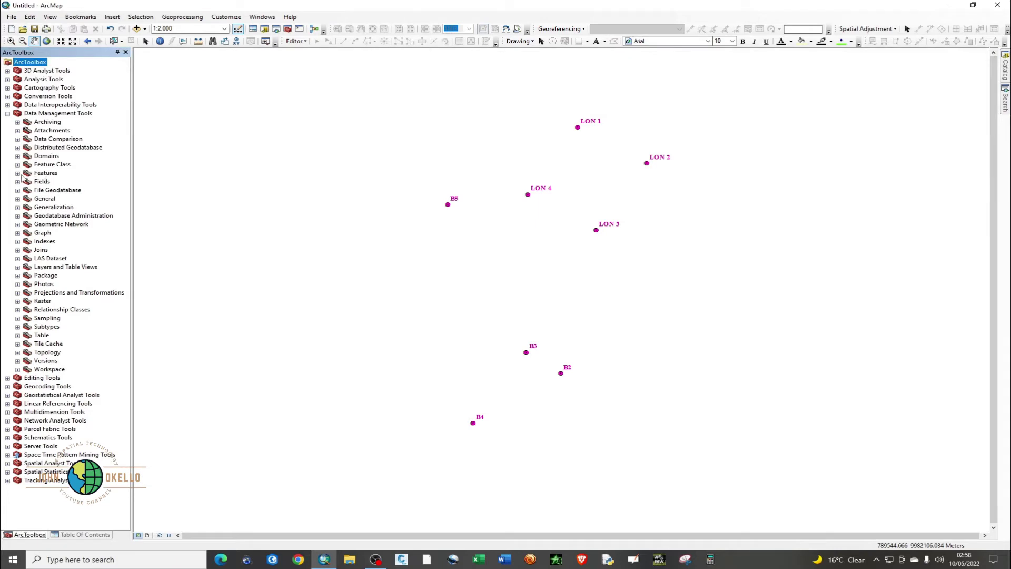
pyautogui.click(18, 174)
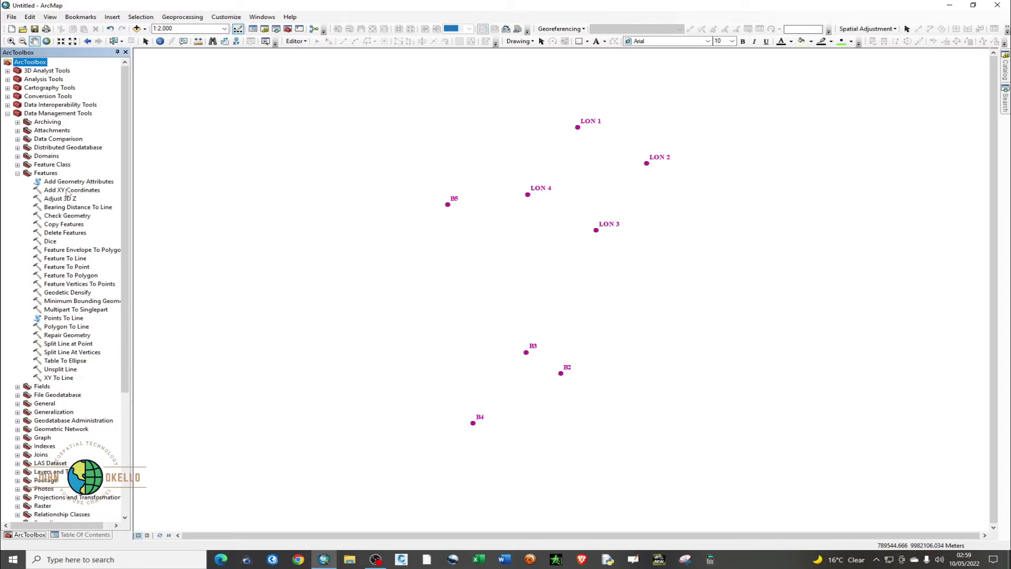
pyautogui.doubleClick(68, 191)
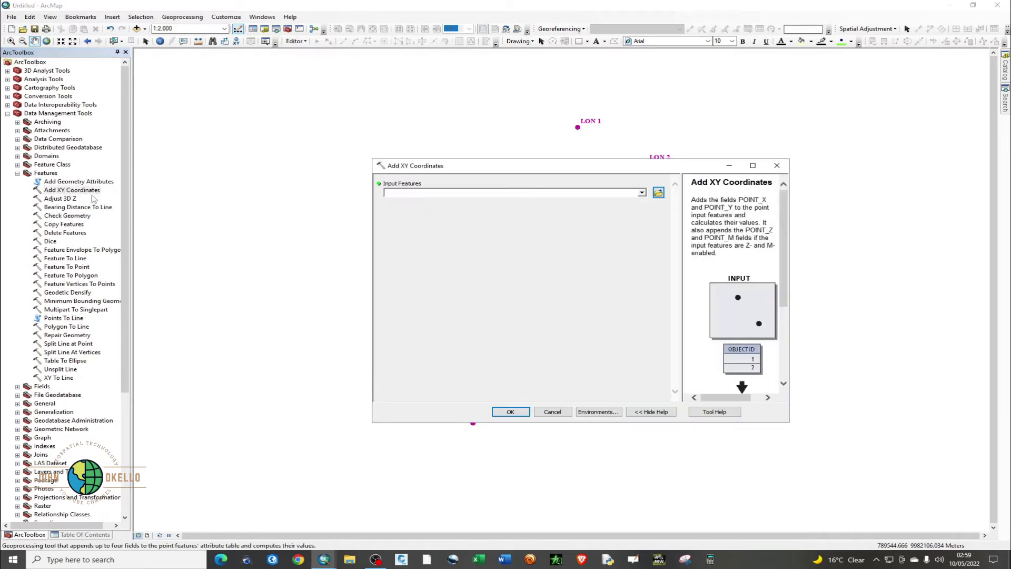
# Run Add XY Coordinates with Beacons_UTM as the input features.
pyautogui.click(643, 194)
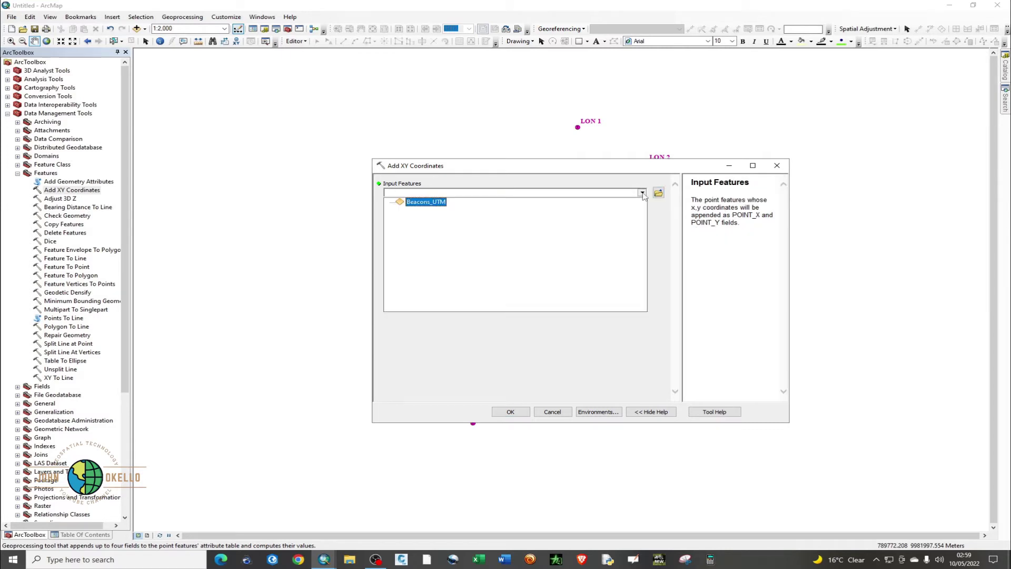
pyautogui.click(445, 203)
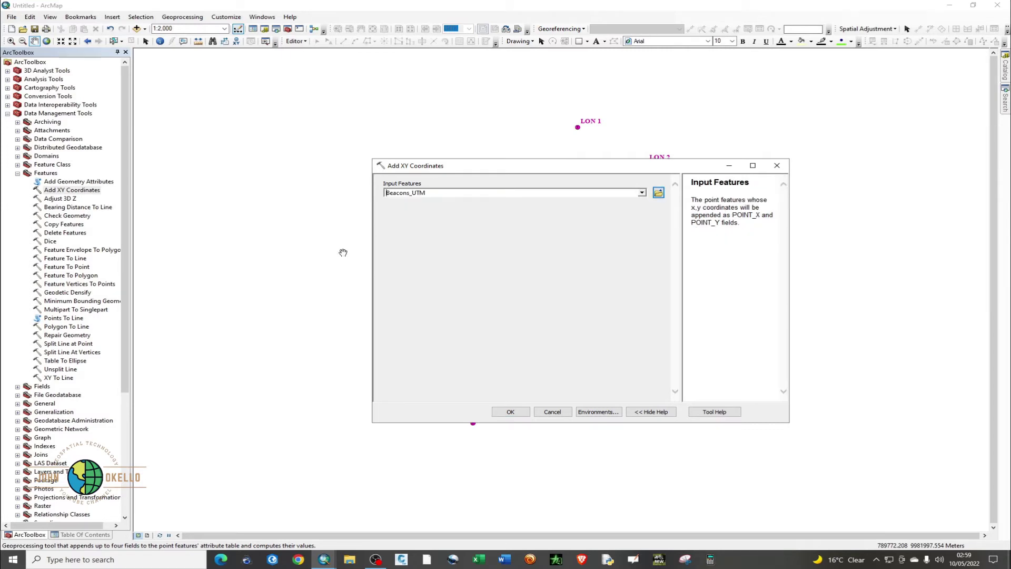
pyautogui.click(85, 534)
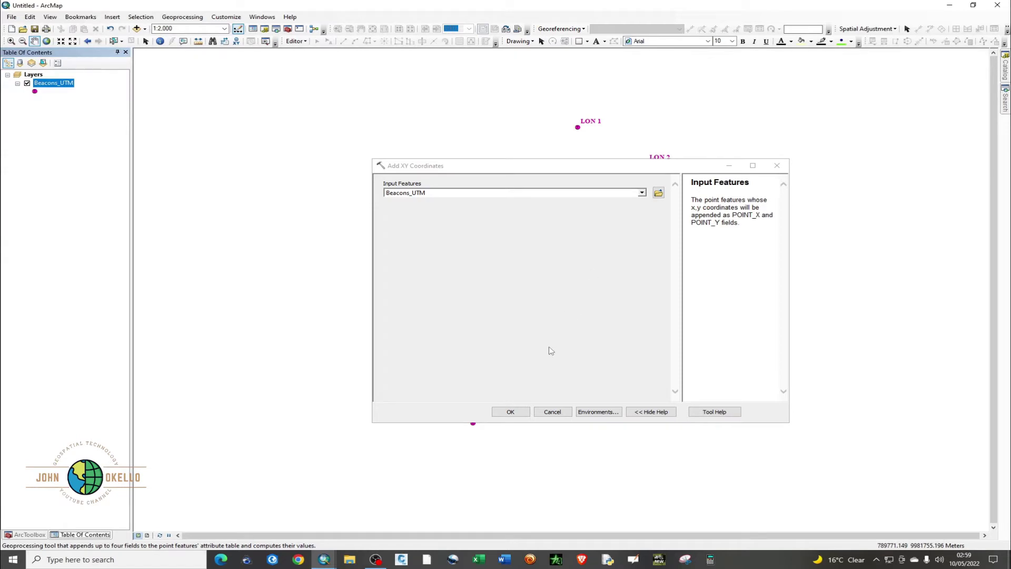
pyautogui.click(512, 411)
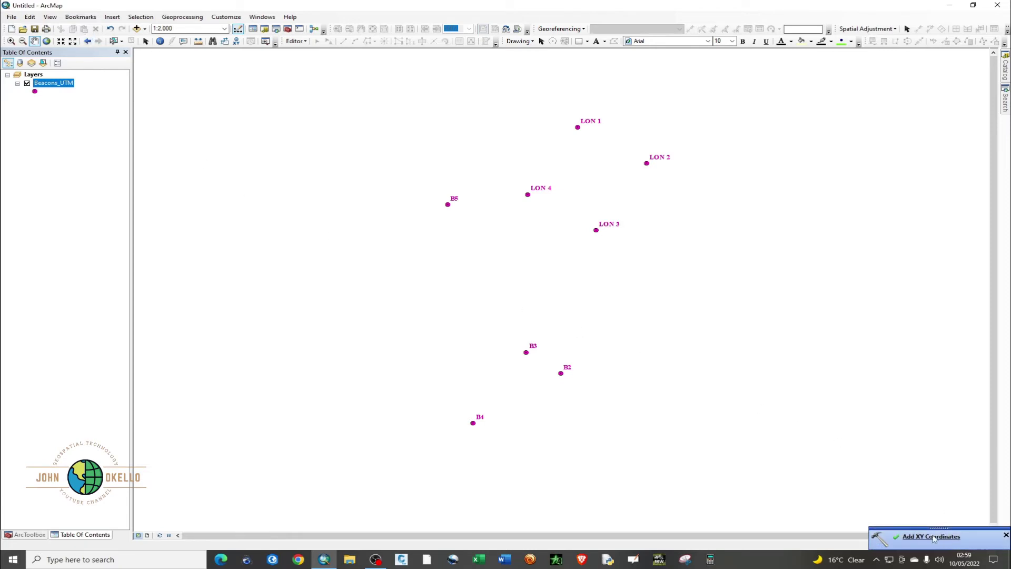
# Check the POINT_X and POINT_Y fields in the Beacons_UTM attribute table, then close it.
pyautogui.rightClick(43, 86)
pyautogui.click(86, 108)
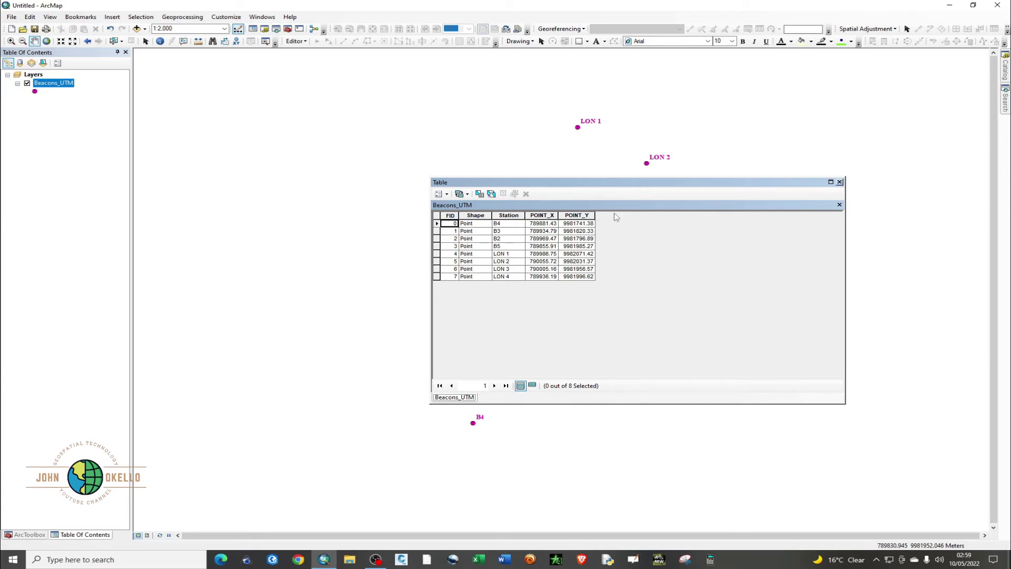
pyautogui.click(841, 182)
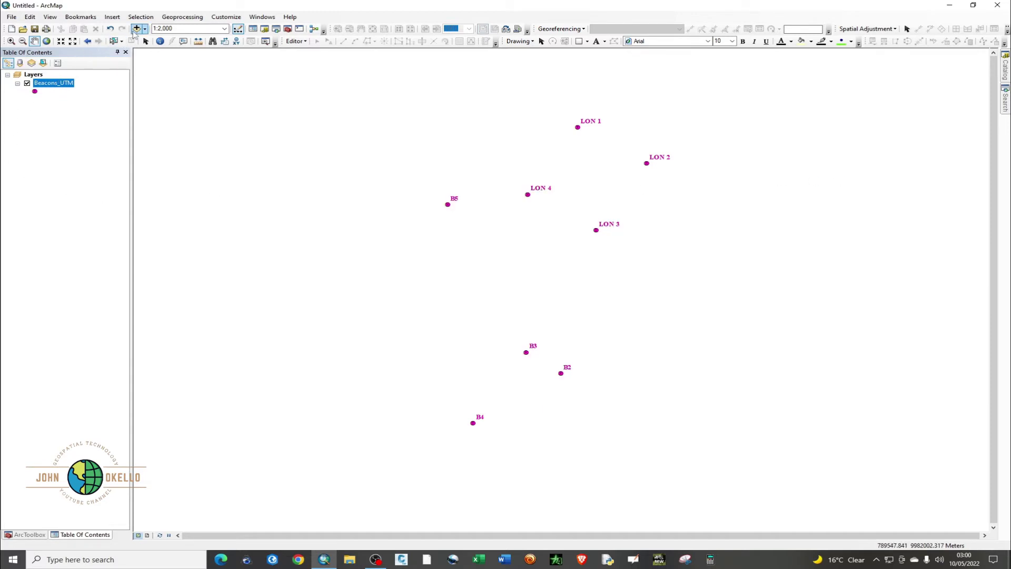
# Collapse Data Management Tools and expand Conversion Tools > Excel in ArcToolbox.
pyautogui.click(288, 29)
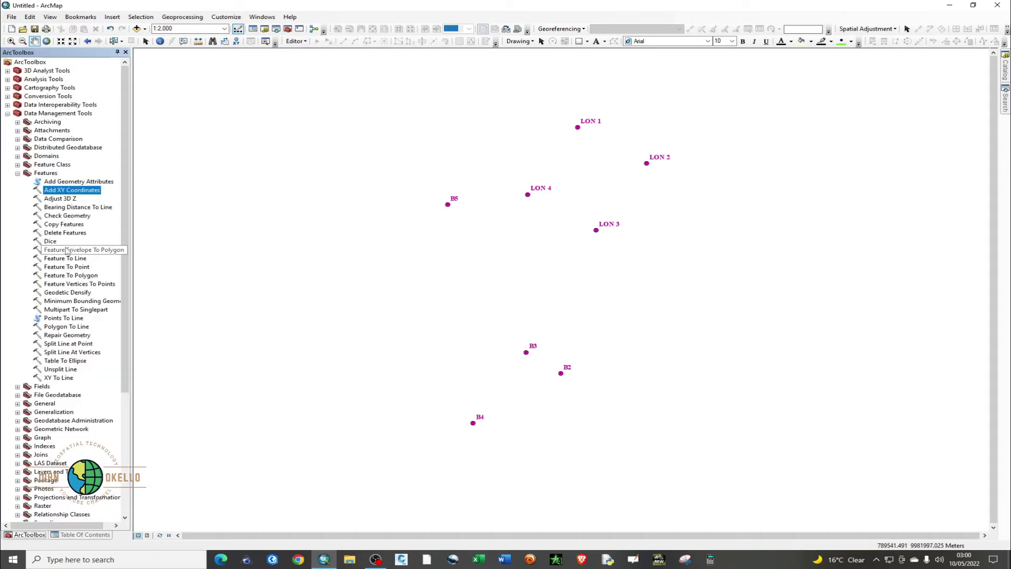
pyautogui.click(17, 173)
pyautogui.click(7, 113)
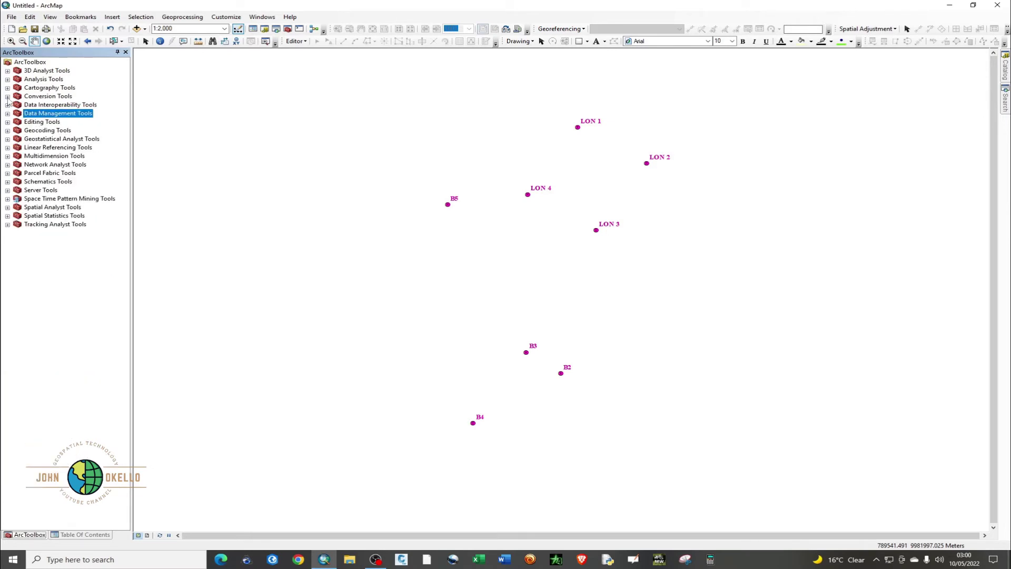
pyautogui.click(7, 96)
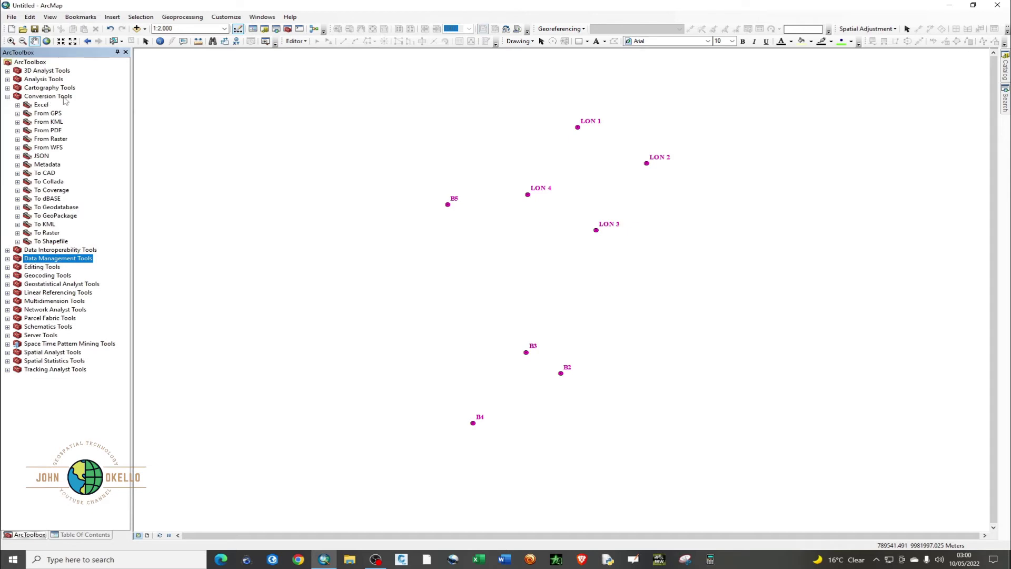
pyautogui.click(17, 105)
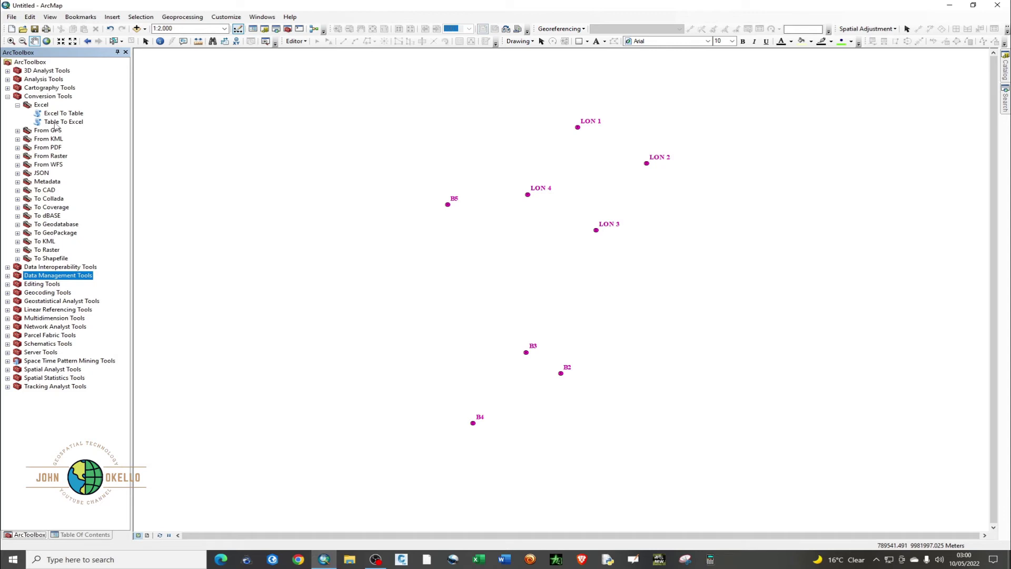
# Run Table To Excel on Beacons_UTM, writing Export_Points.xls to the Desktop.
pyautogui.doubleClick(62, 122)
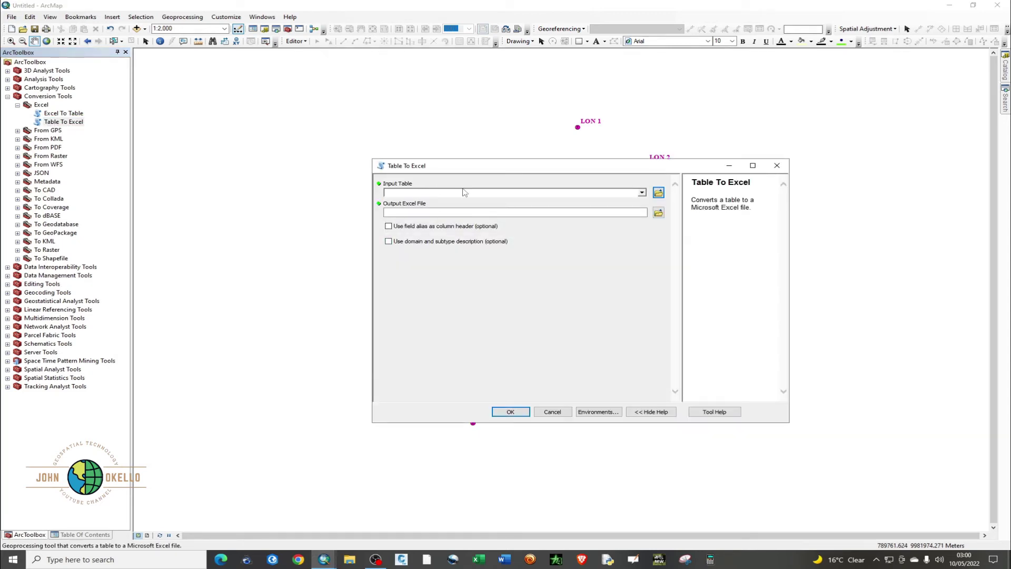
pyautogui.click(642, 193)
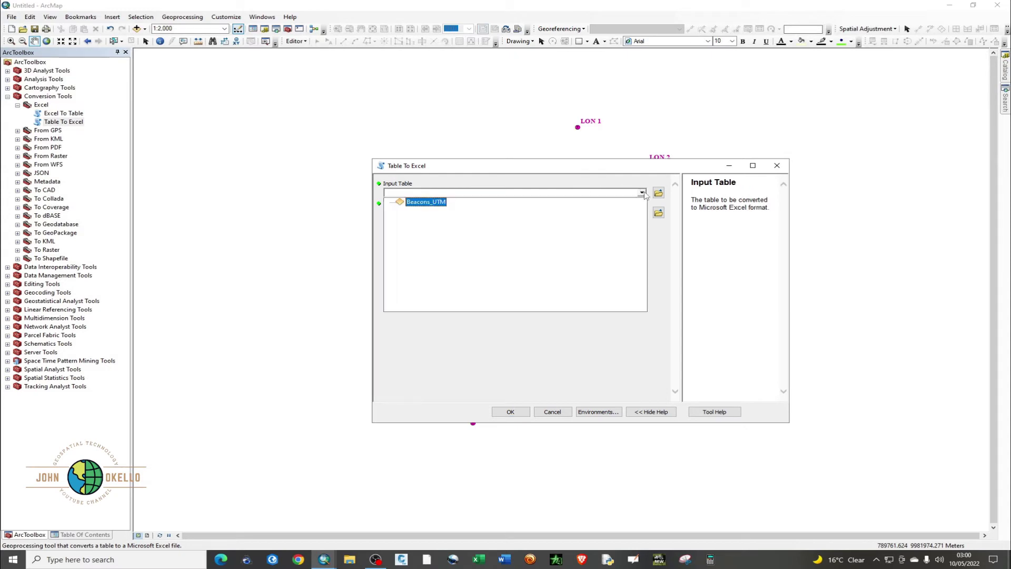
pyautogui.click(426, 202)
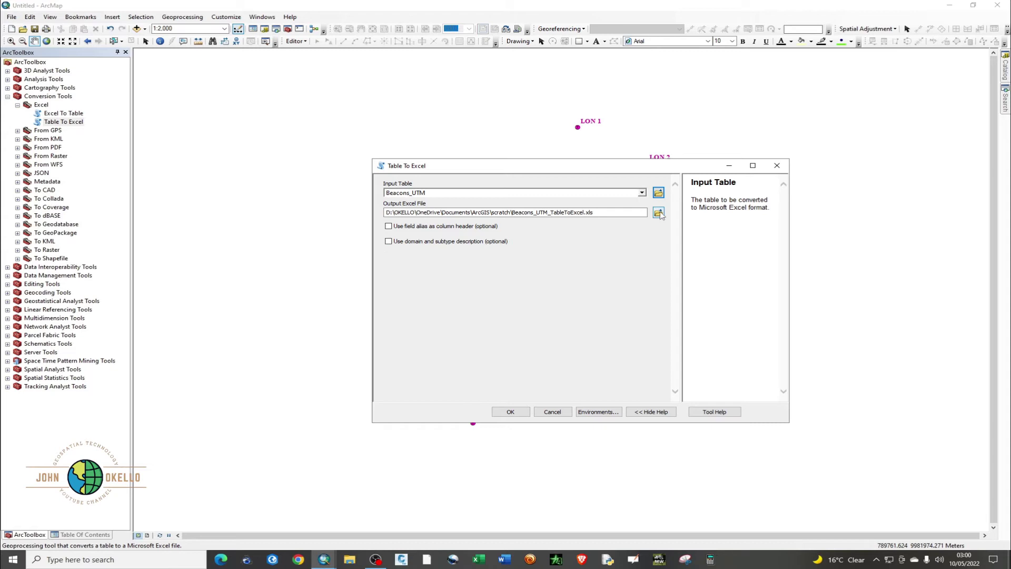
pyautogui.click(659, 213)
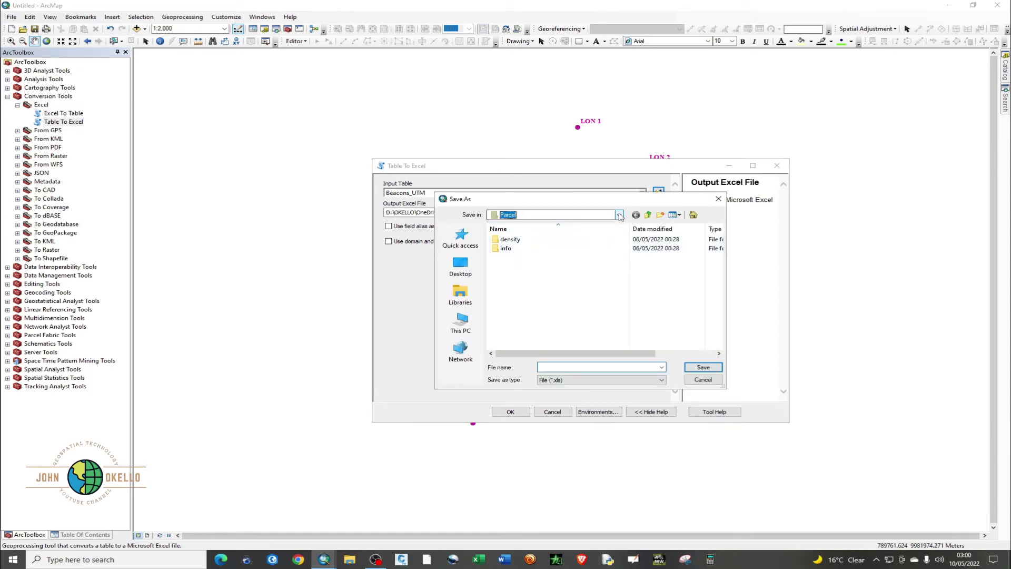
pyautogui.click(527, 214)
pyautogui.click(509, 232)
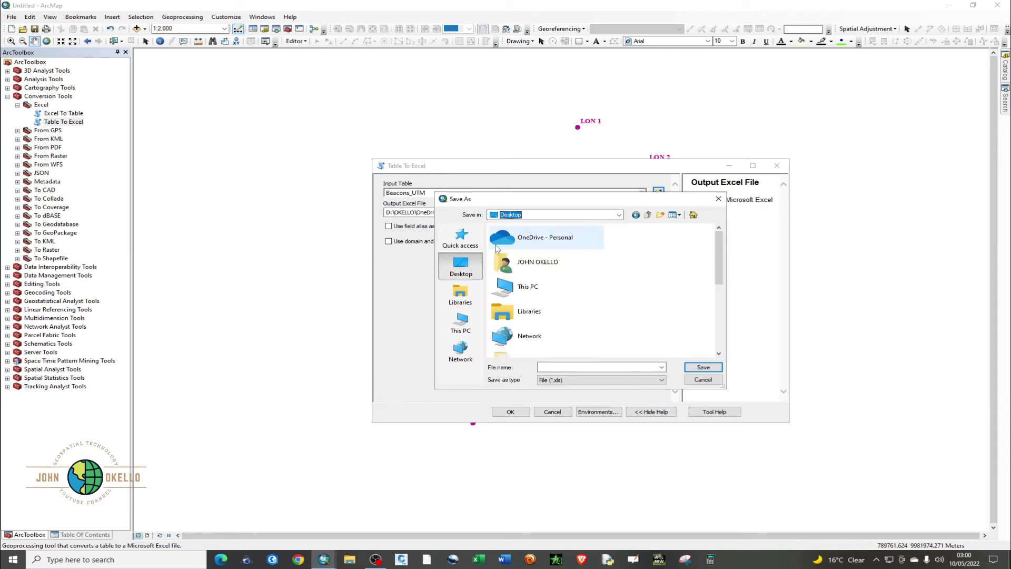
pyautogui.click(580, 367)
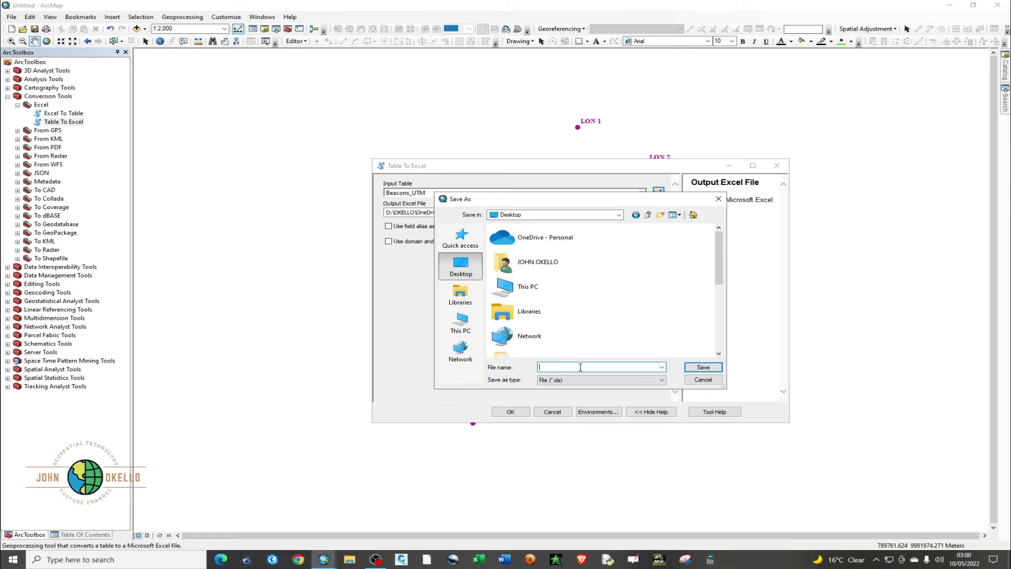
pyautogui.write('E')
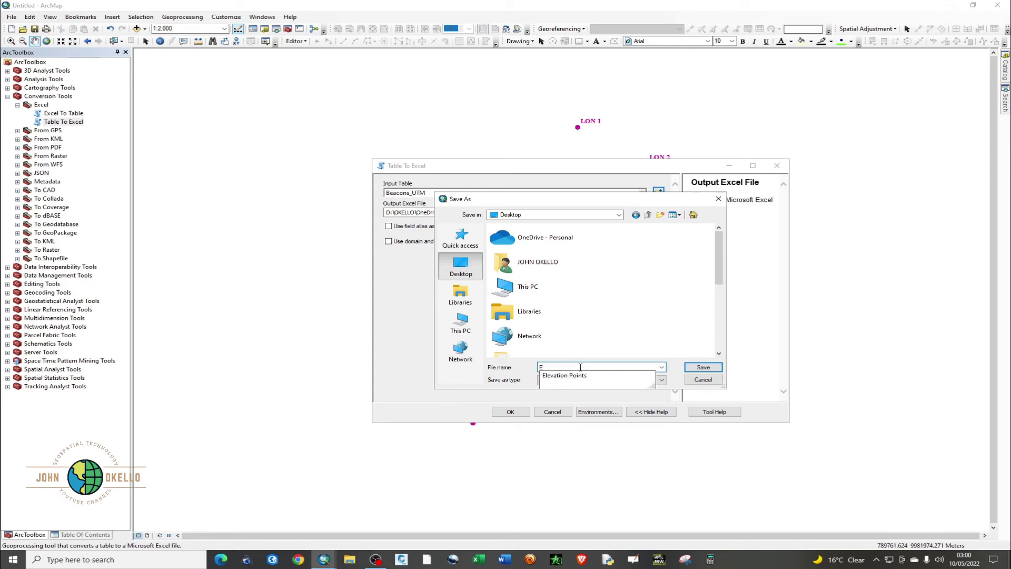
pyautogui.write('xport_Points')
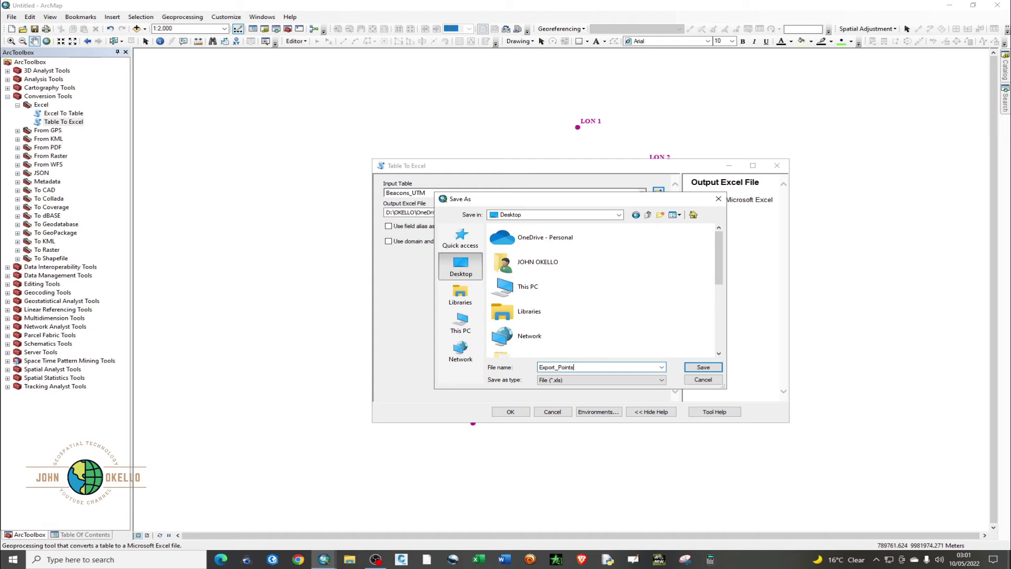
pyautogui.write('.xls')
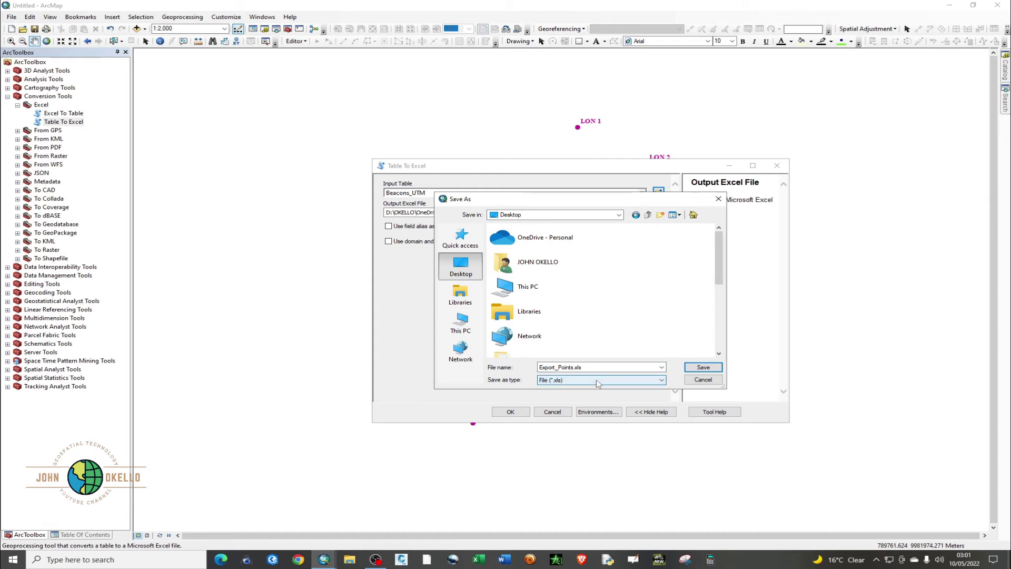
pyautogui.click(694, 367)
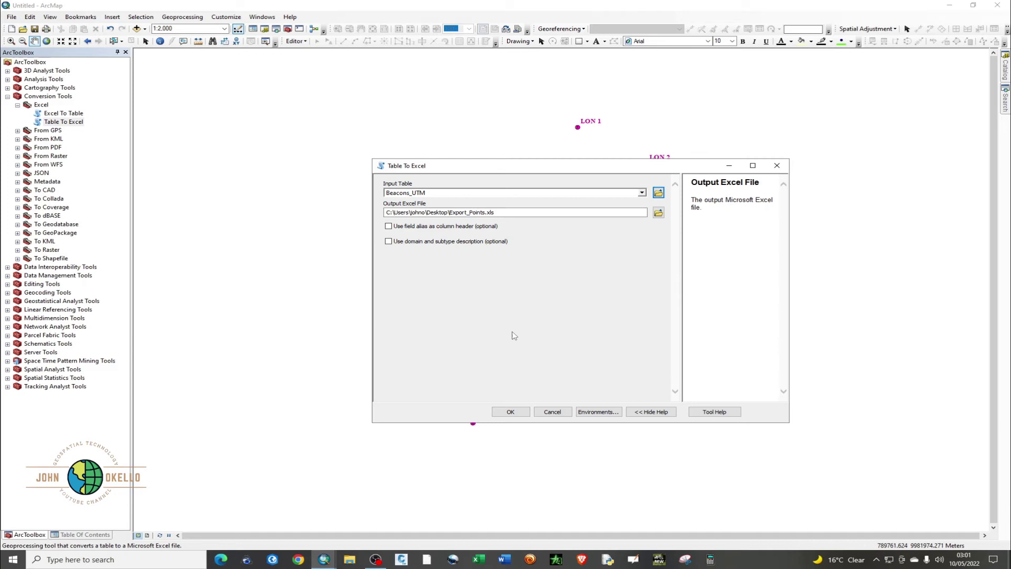
pyautogui.click(509, 411)
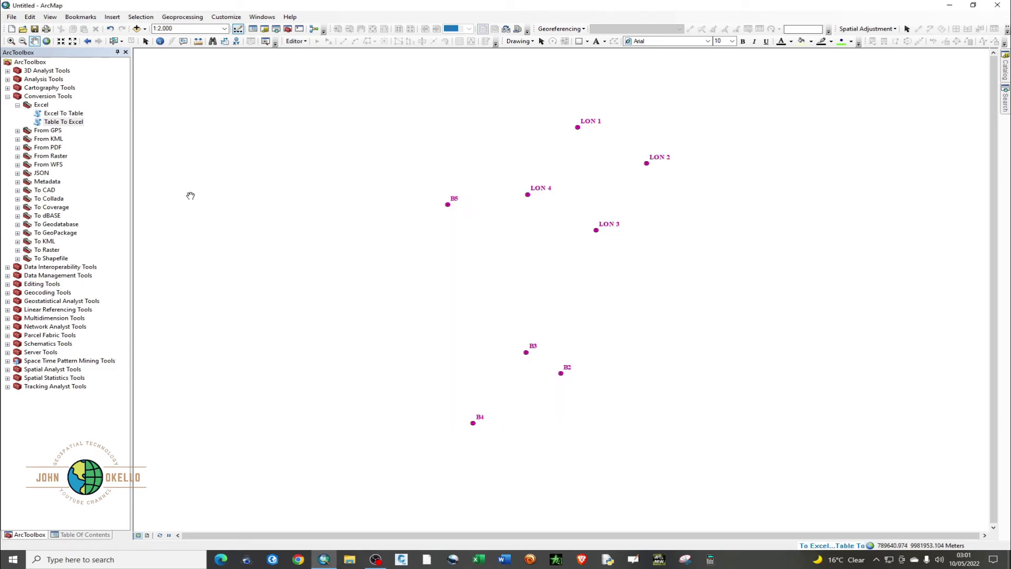
# Collapse the Excel and Conversion toolsets and return to the Beacons_UTM layer in Table Of Contents.
pyautogui.click(18, 105)
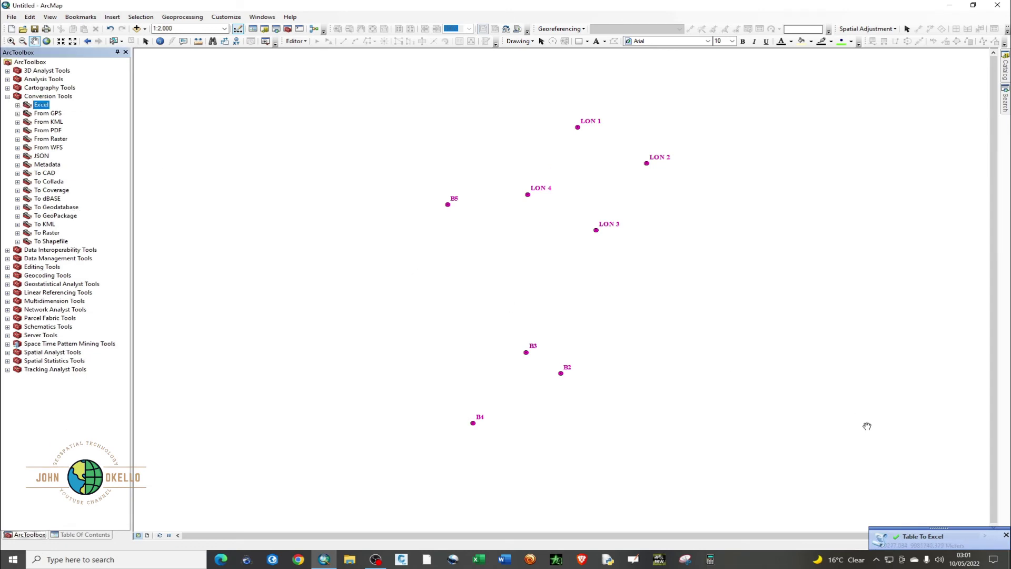
pyautogui.click(8, 97)
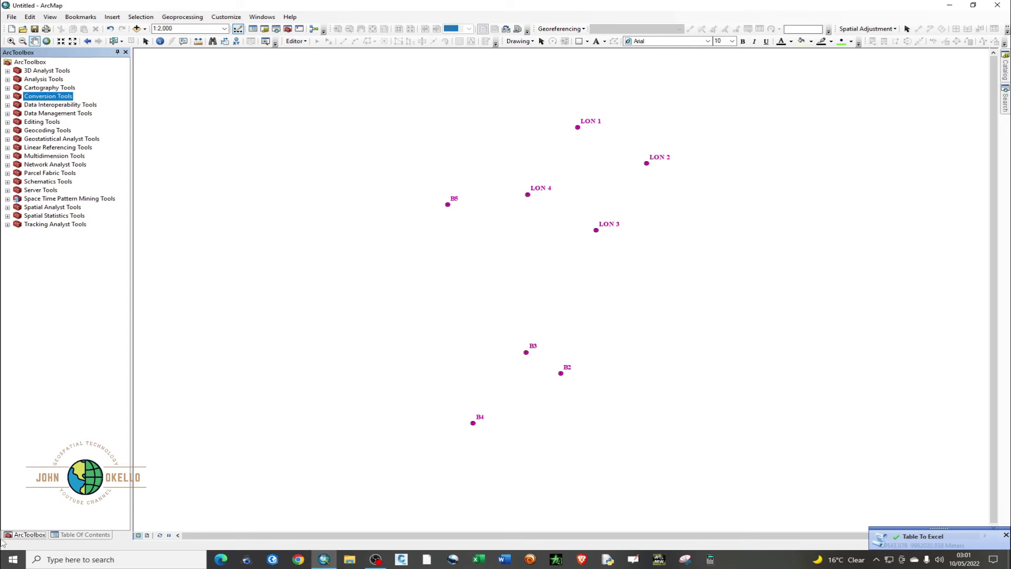
pyautogui.click(77, 535)
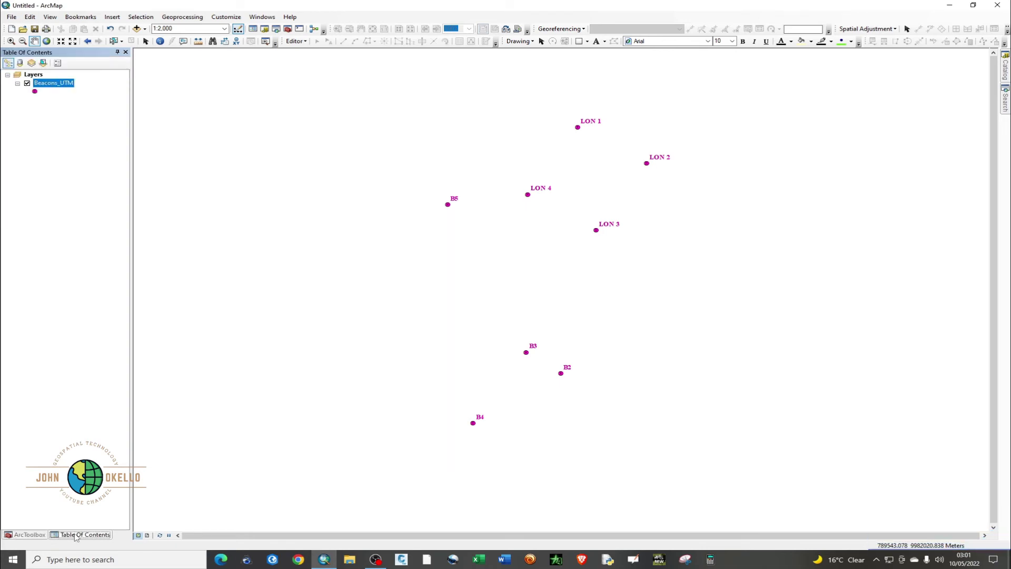
pyautogui.rightClick(61, 88)
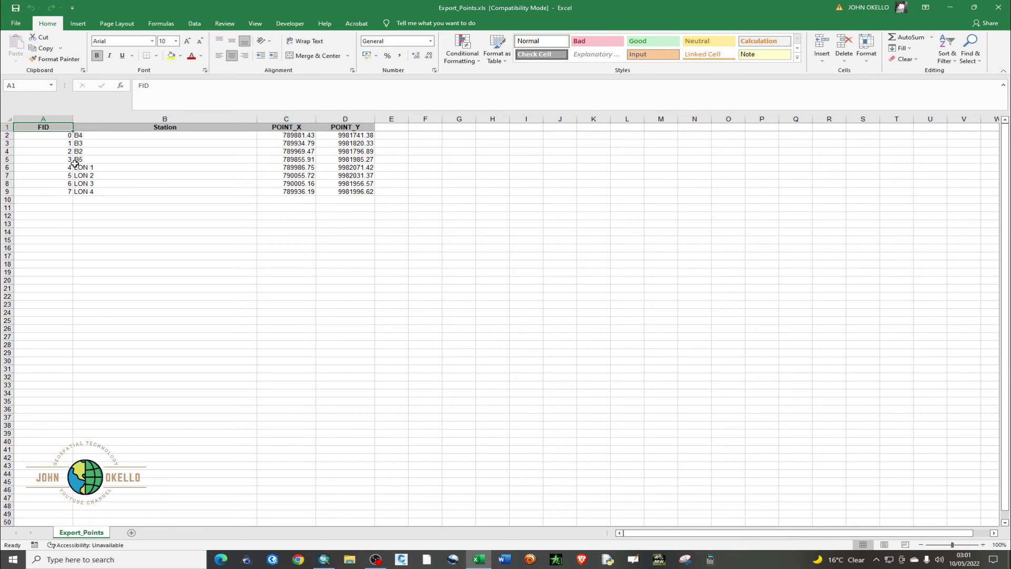
# Delete the FID column and narrow the Station column to fit its names.
pyautogui.click(54, 118)
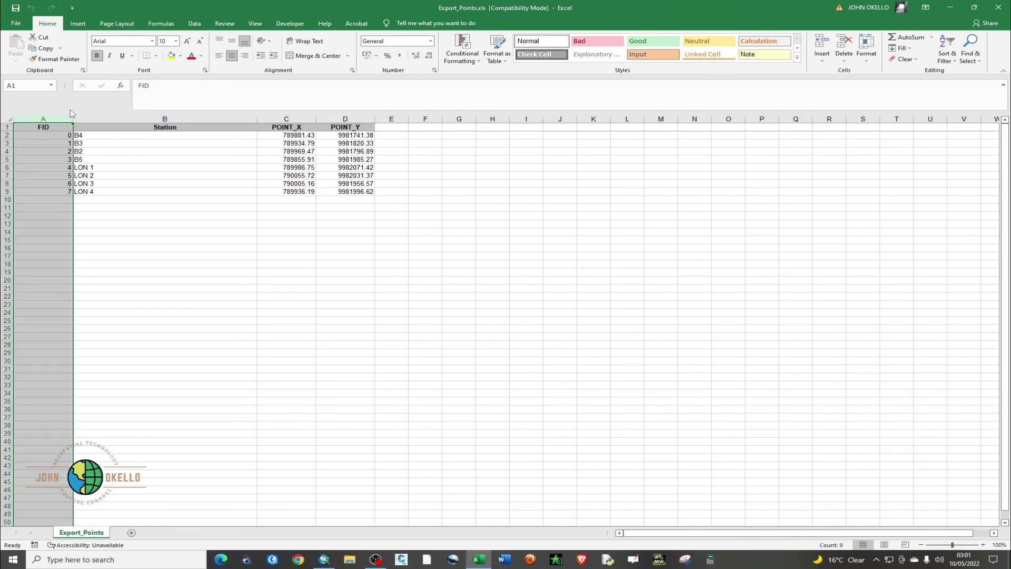
pyautogui.click(840, 44)
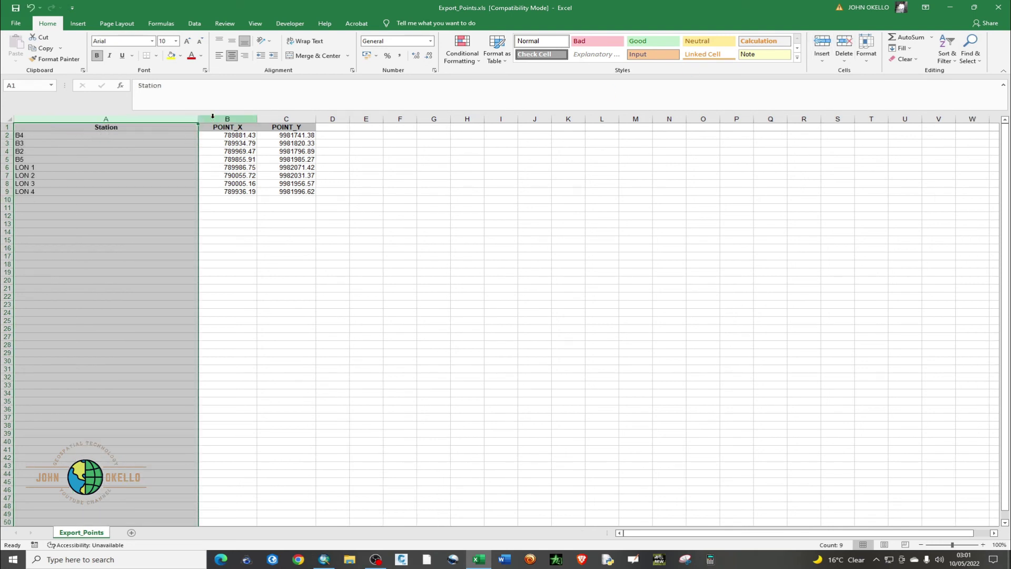
pyautogui.moveTo(198, 119); pyautogui.dragTo(100, 119)
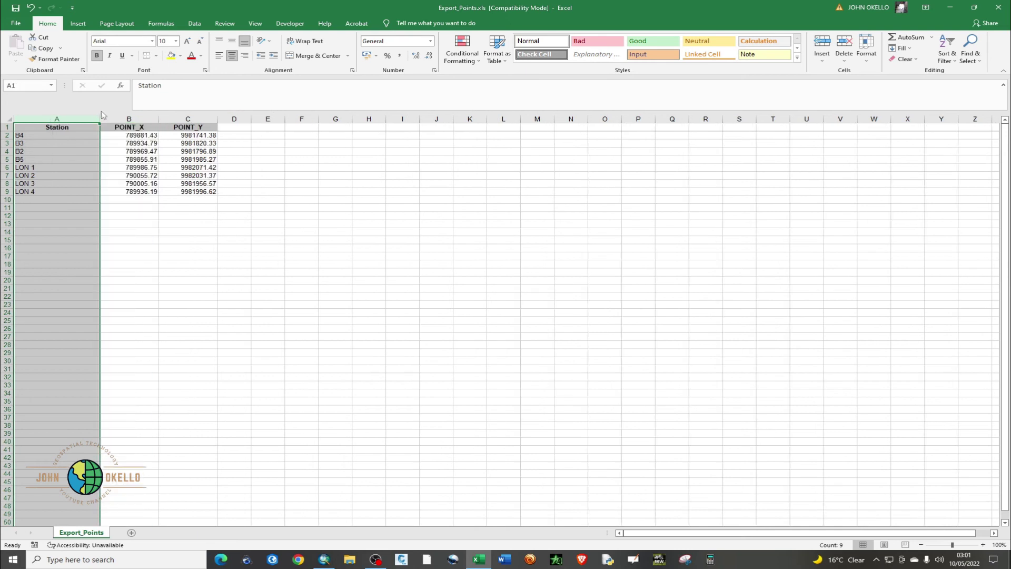
pyautogui.moveTo(100, 119); pyautogui.dragTo(81, 119)
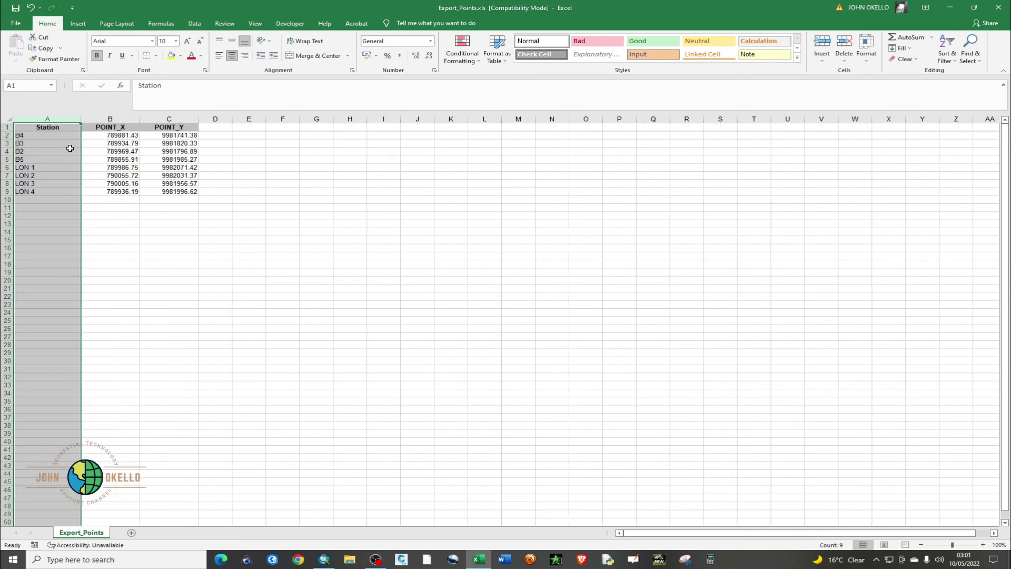
pyautogui.click(143, 229)
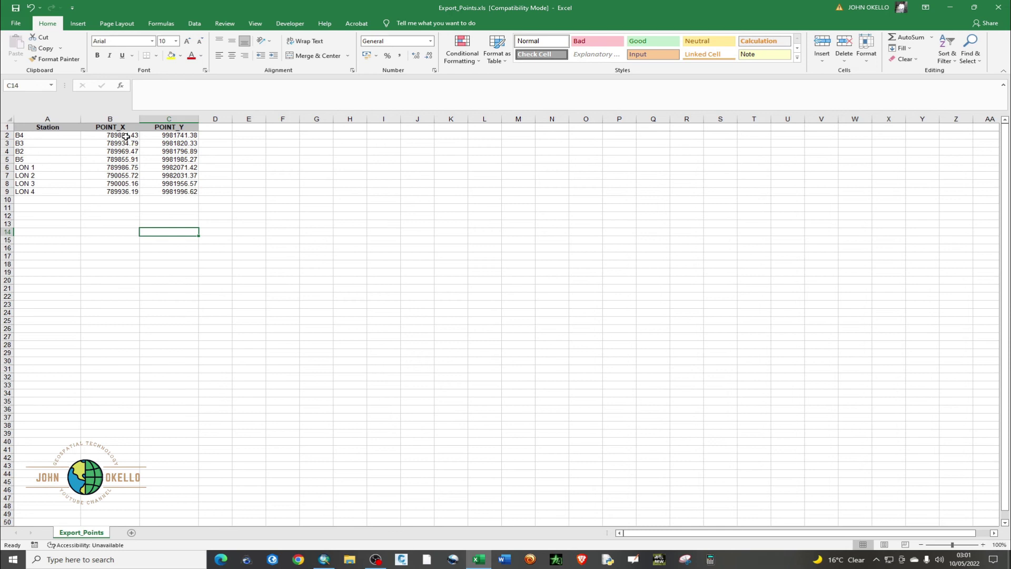
pyautogui.click(122, 128)
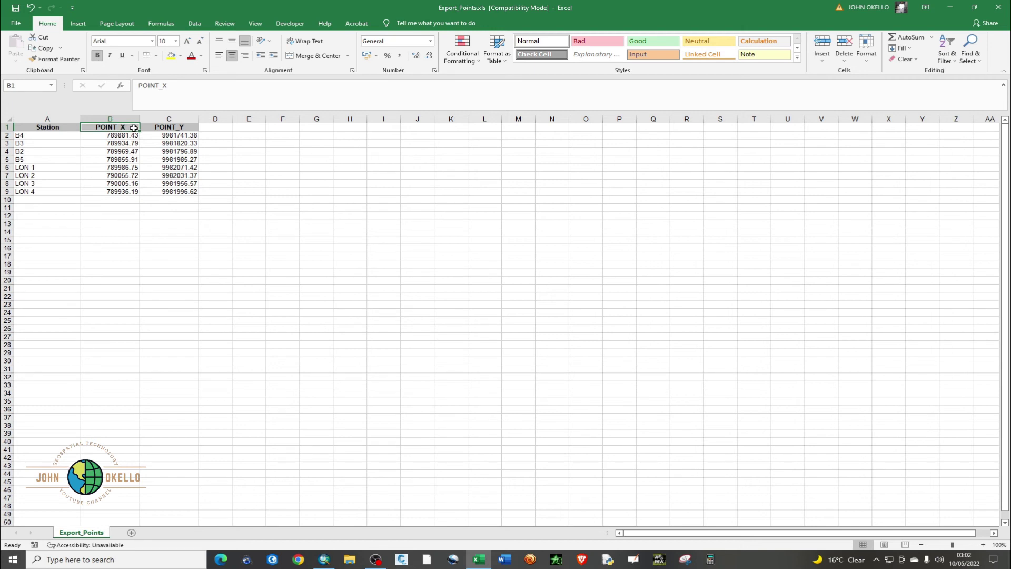
# Rename the POINT_X and POINT_Y headers to Easting and Northing.
pyautogui.write('E')
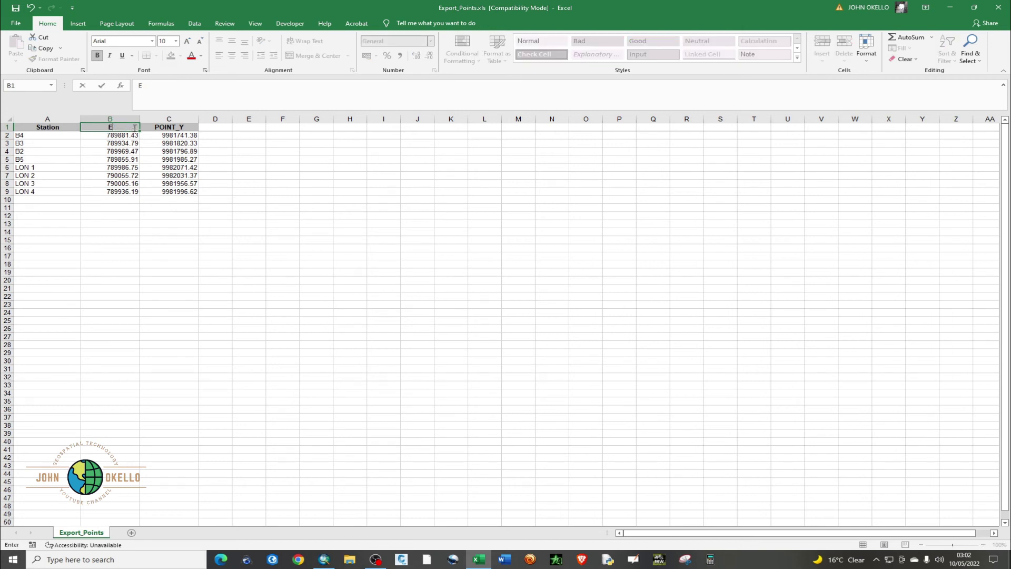
pyautogui.write('asting')
pyautogui.press('Tab')
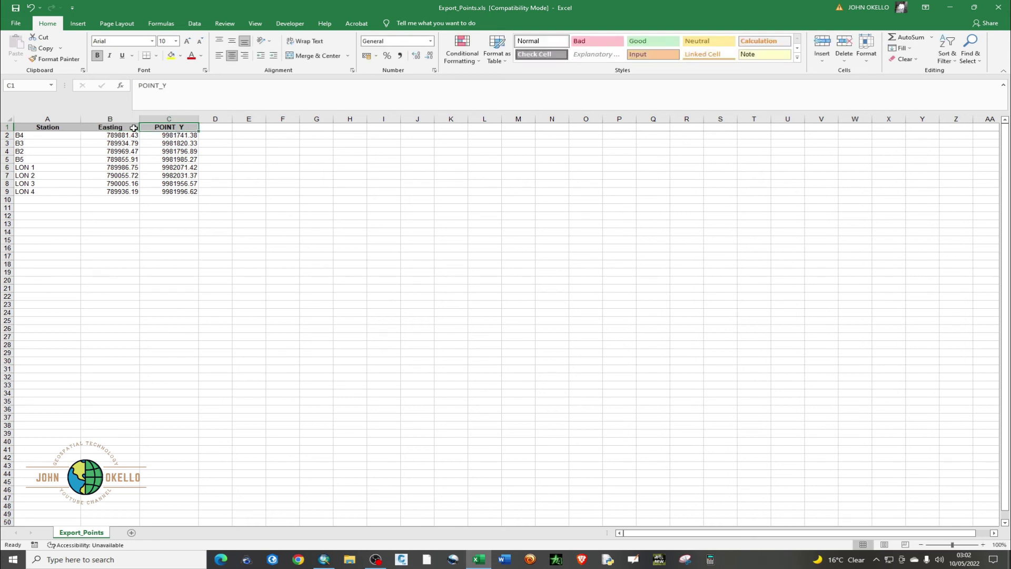
pyautogui.write('Northing')
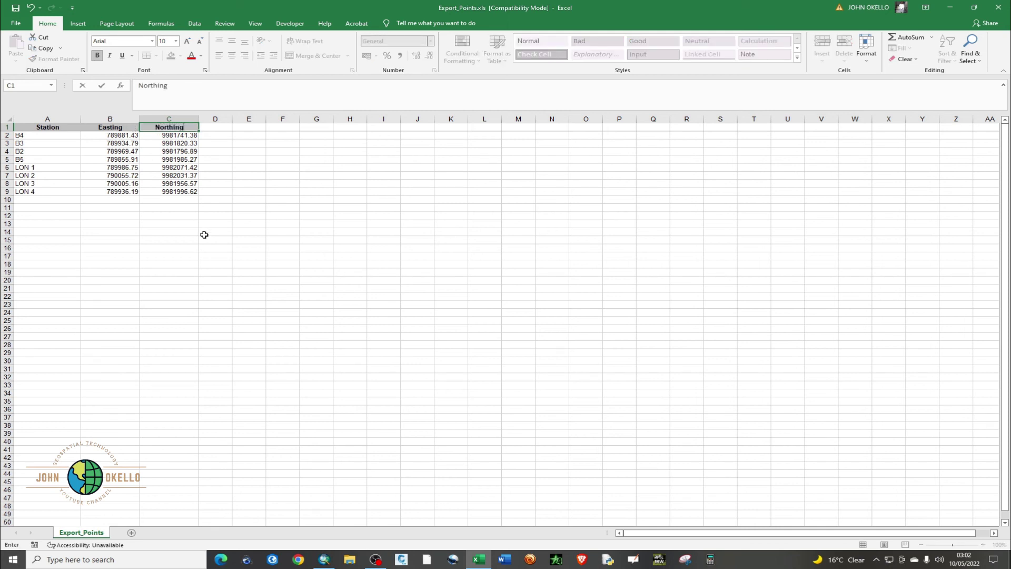
pyautogui.click(204, 233)
# Right-align the Easting and Northing headers, left-align Station, and return to ArcMap.
pyautogui.click(179, 130)
pyautogui.click(245, 55)
pyautogui.click(110, 127)
pyautogui.click(245, 55)
pyautogui.click(58, 128)
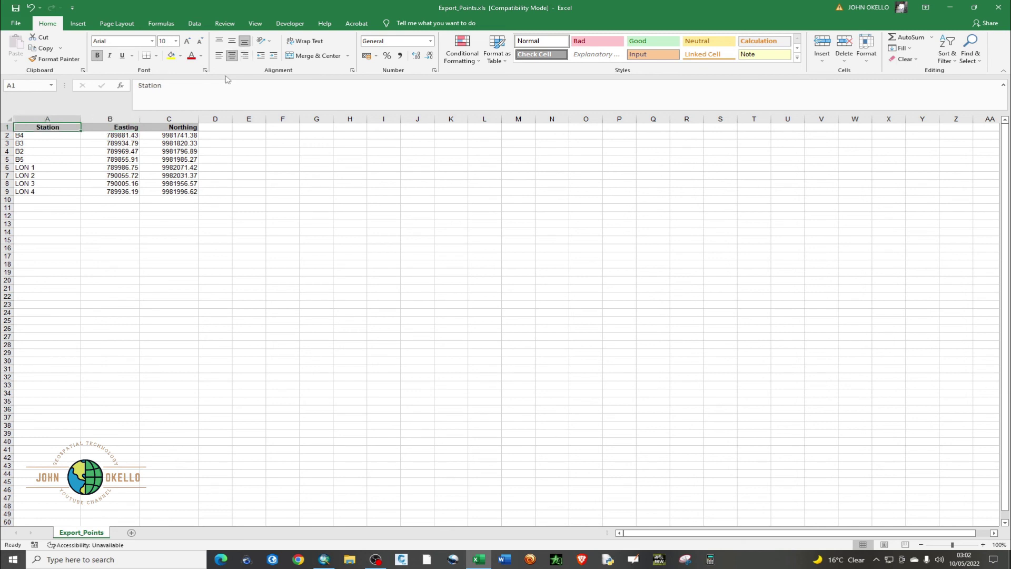
pyautogui.click(219, 55)
pyautogui.click(129, 257)
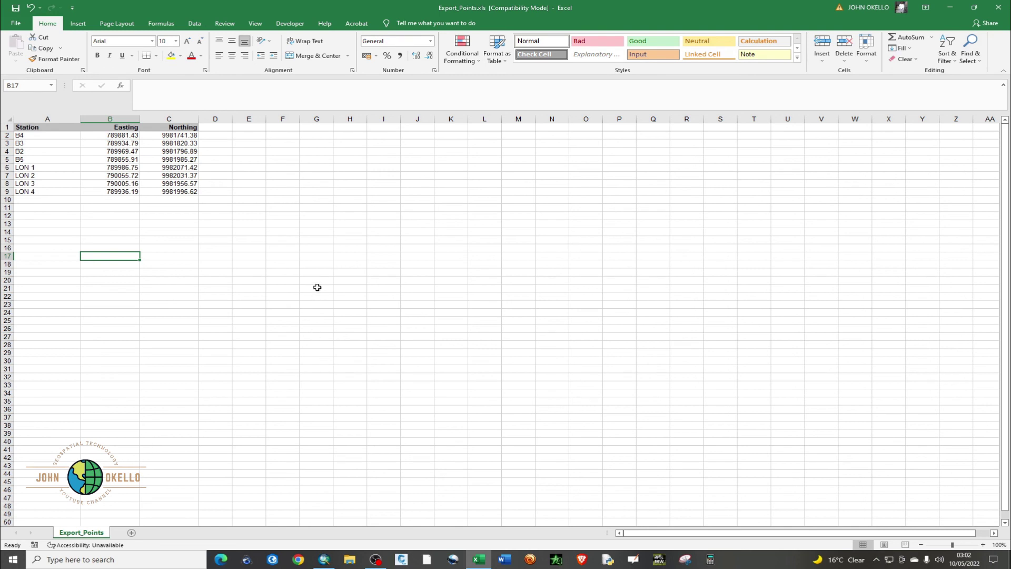
pyautogui.click(324, 559)
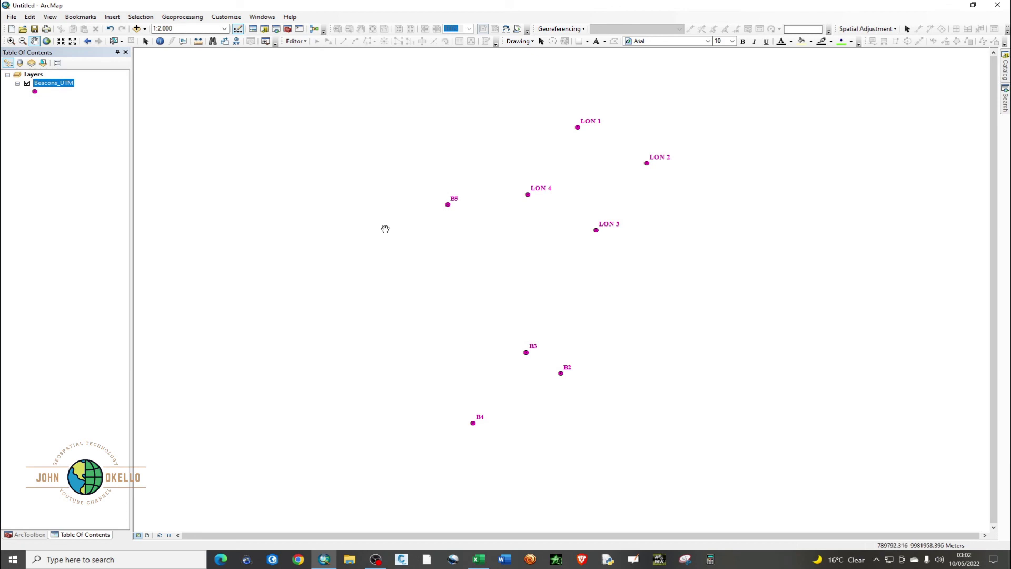